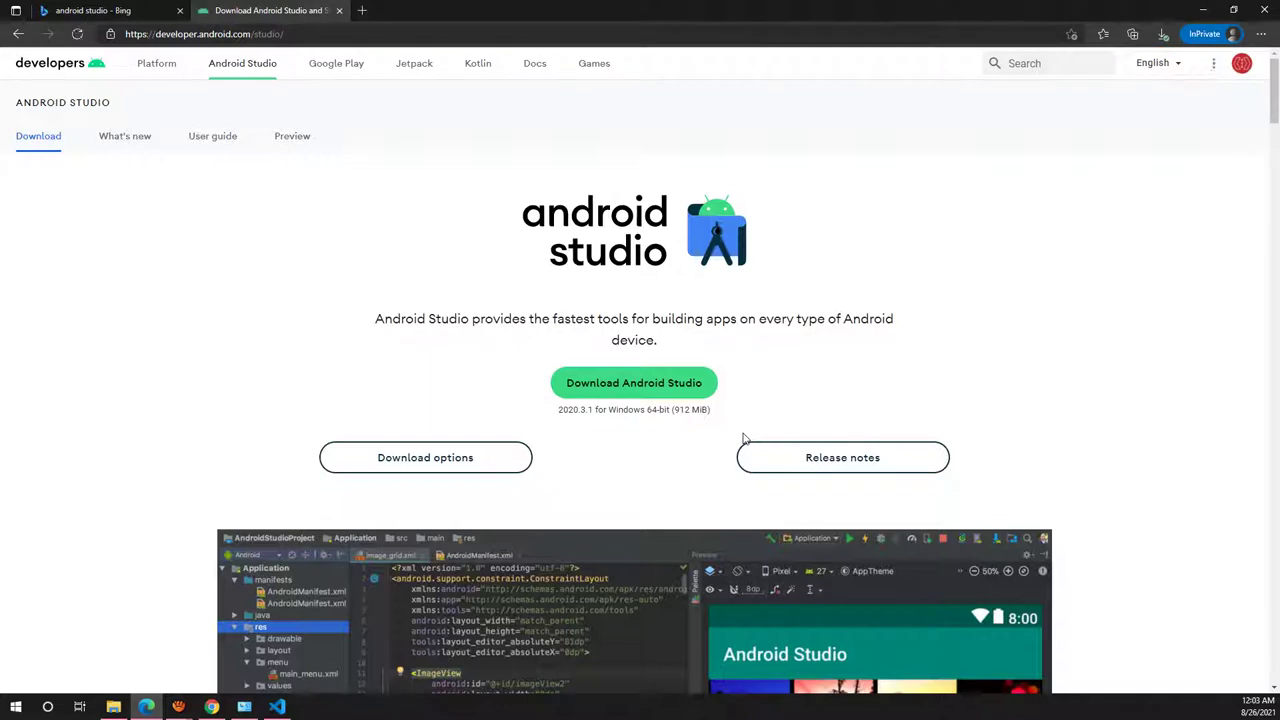
# Step: Download Android Studio 2020.3.1 for Windows, agreeing to the terms and conditions
pyautogui.click(660, 380)
pyautogui.click(685, 395)
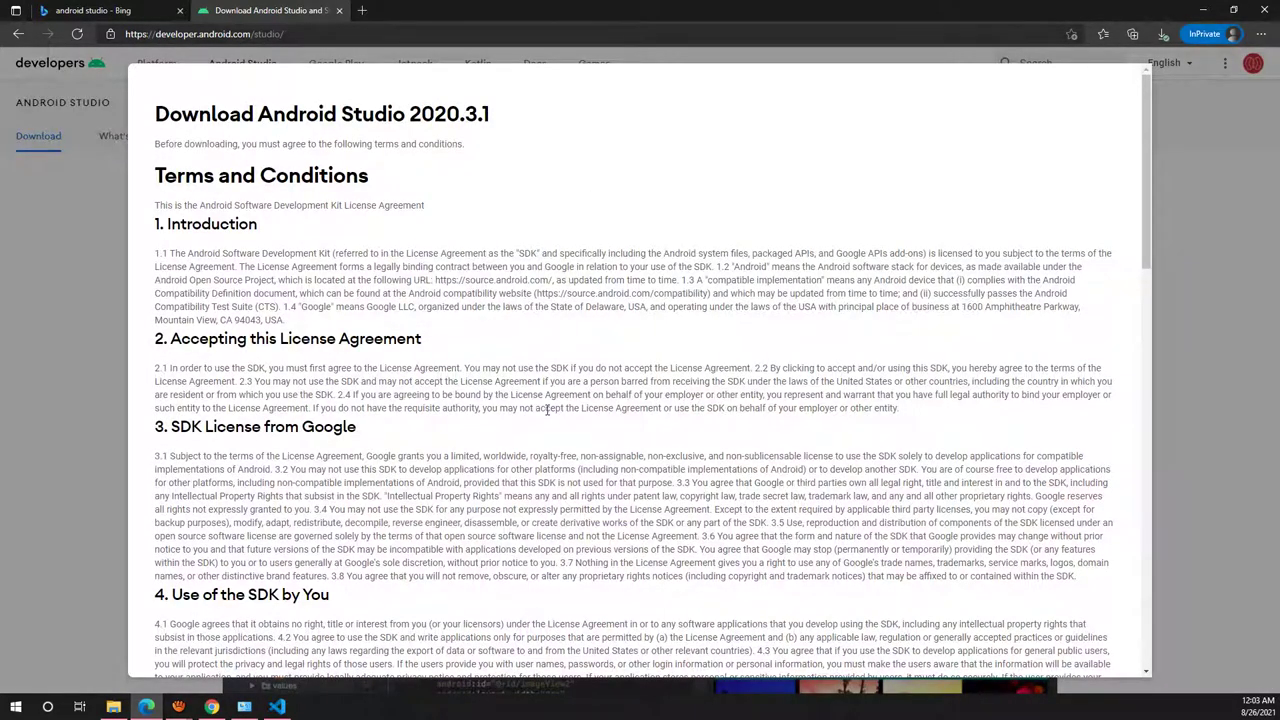
pyautogui.moveTo(1145, 184); pyautogui.dragTo(1116, 500)
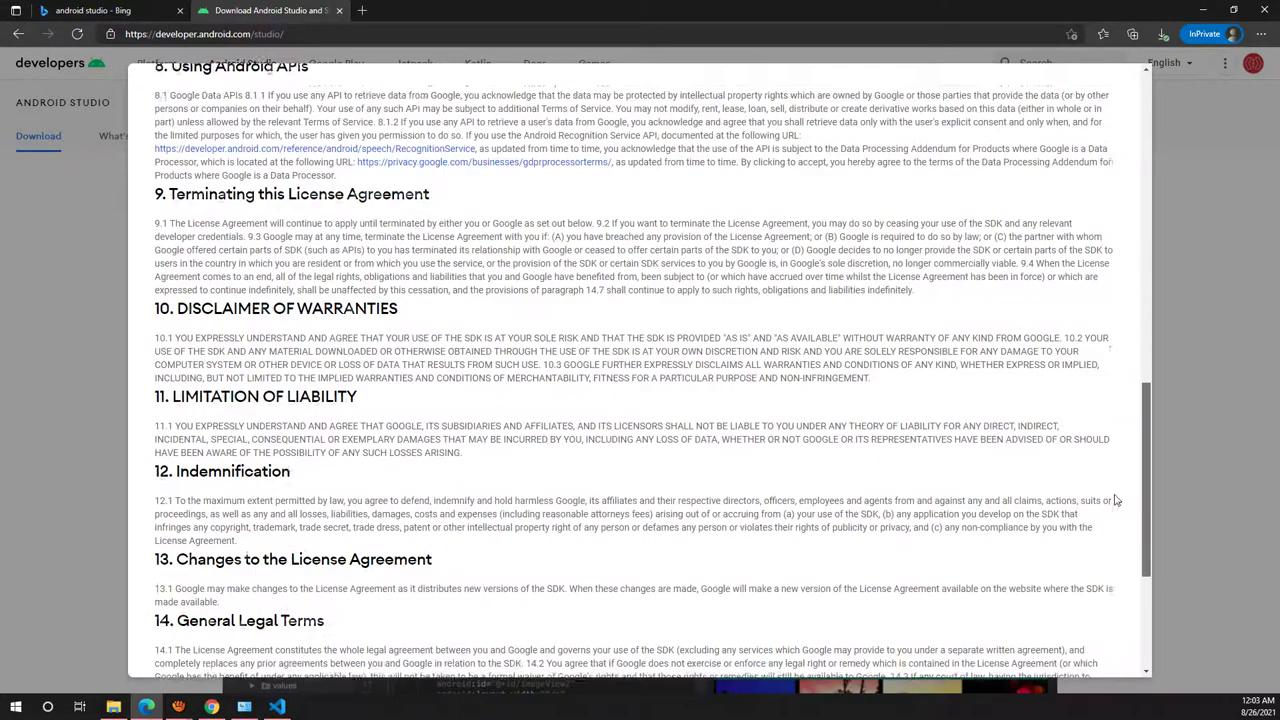
pyautogui.scroll(-3, 1116, 500)
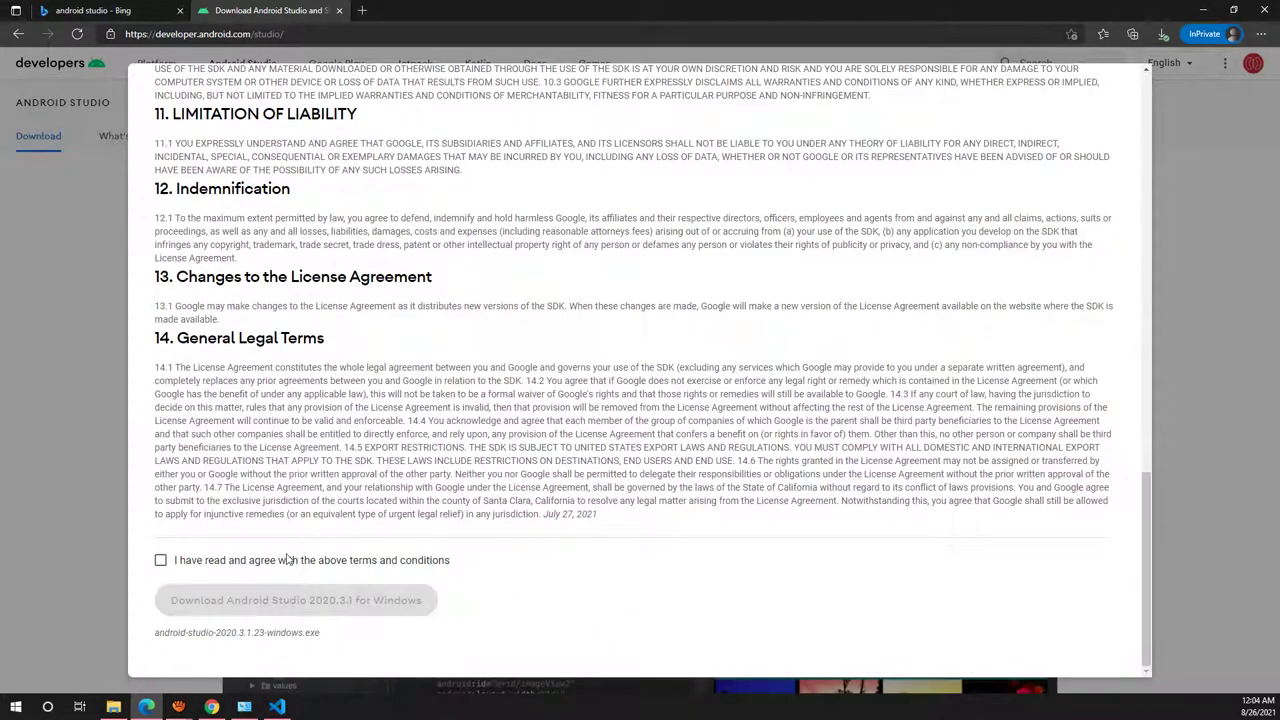
pyautogui.moveTo(276, 562); pyautogui.dragTo(271, 563)
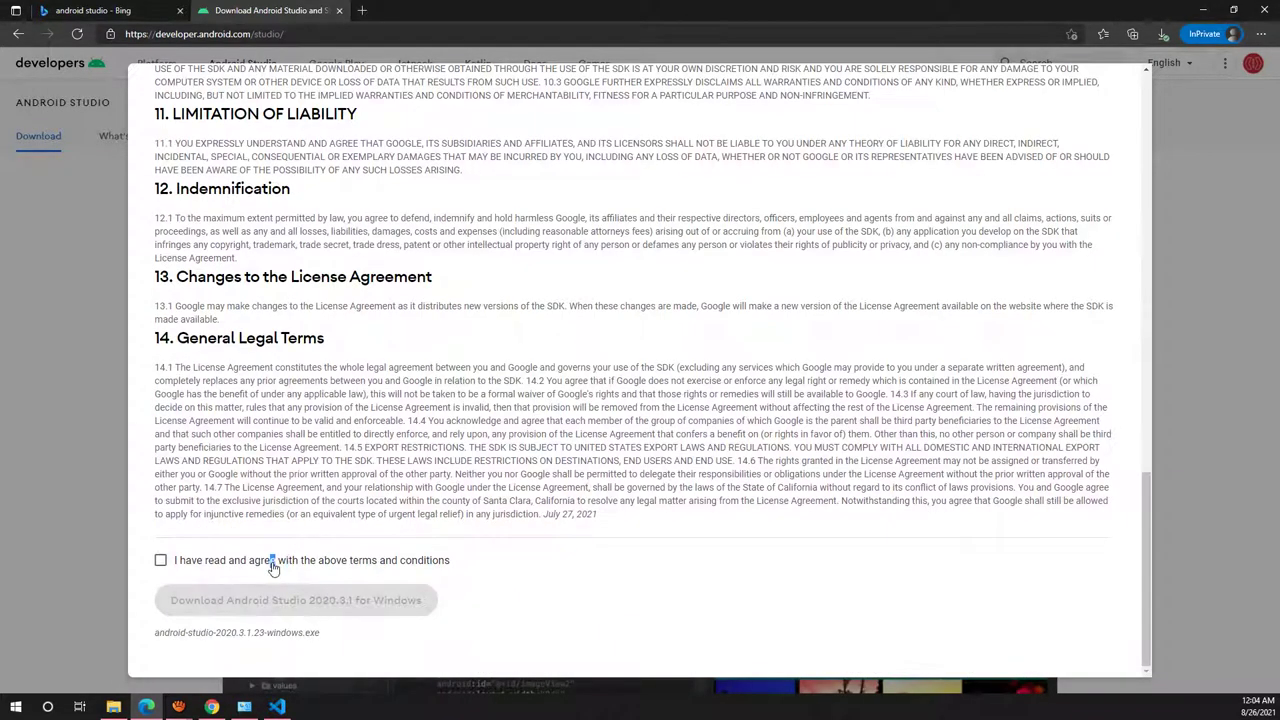
pyautogui.click(161, 560)
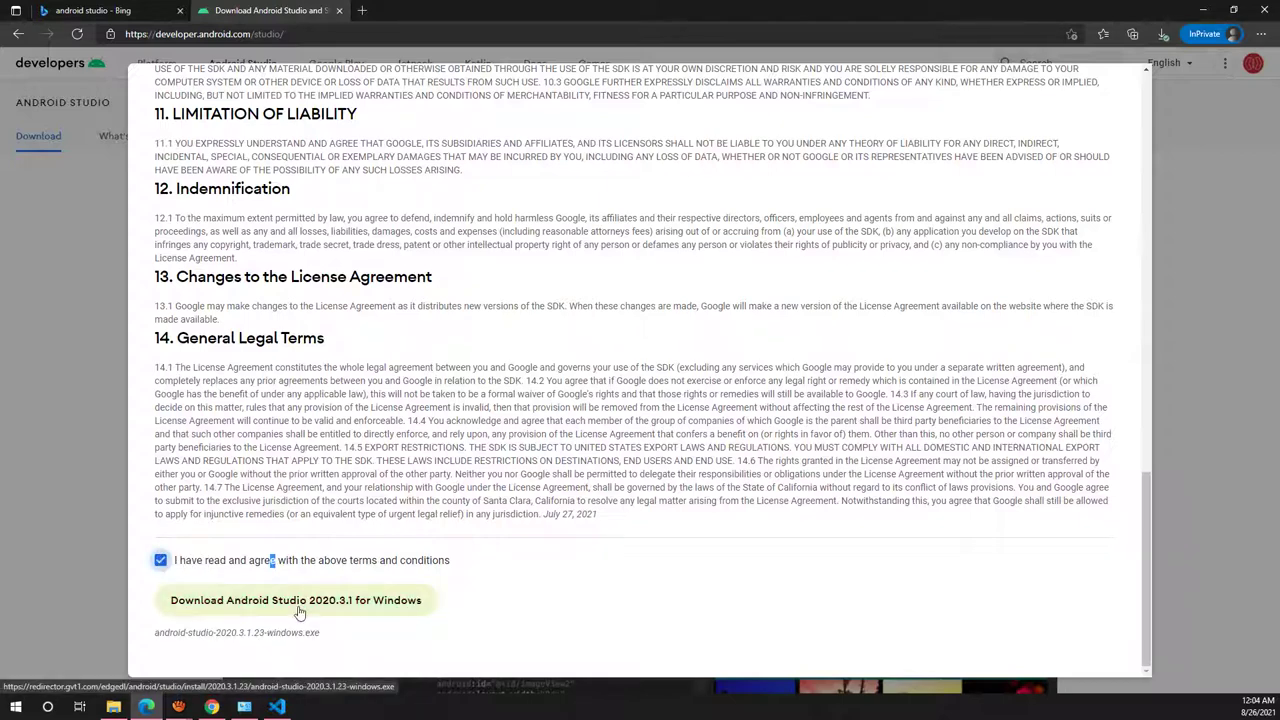
pyautogui.click(298, 605)
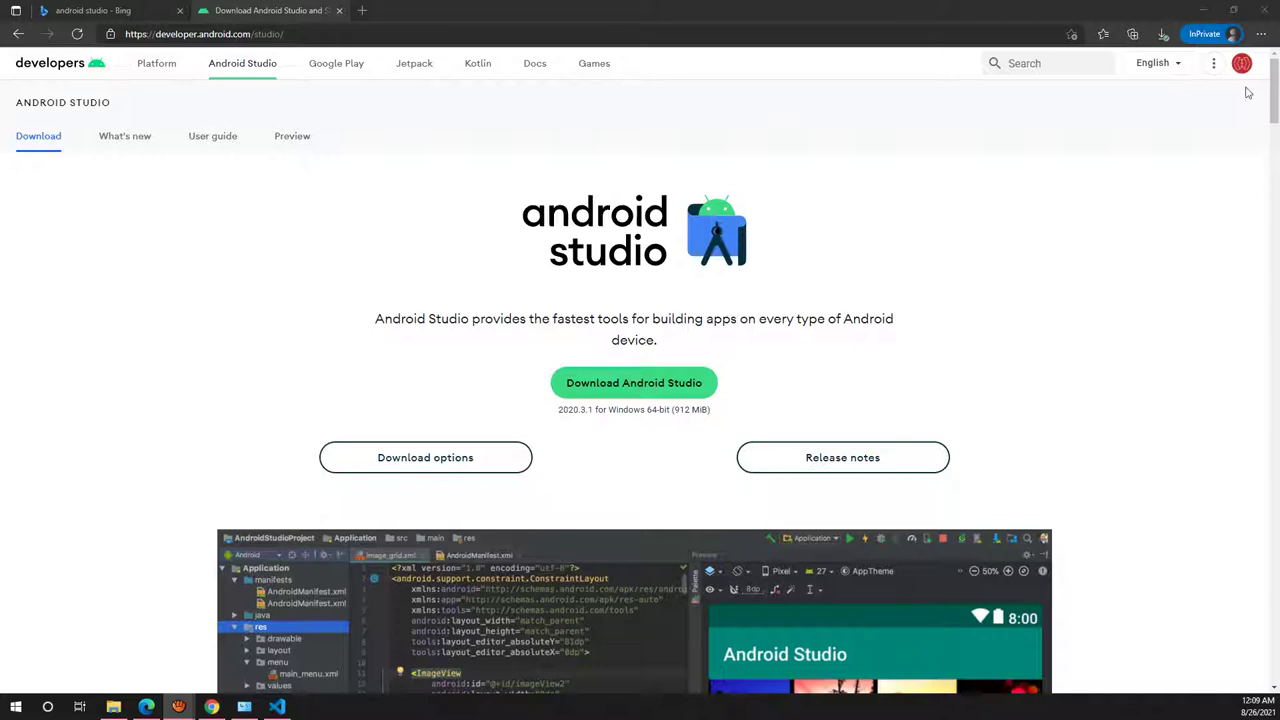
# Step: Run the downloaded android-studio-2020.3.1.23-windows.exe installer and minimise the browser
pyautogui.click(1163, 35)
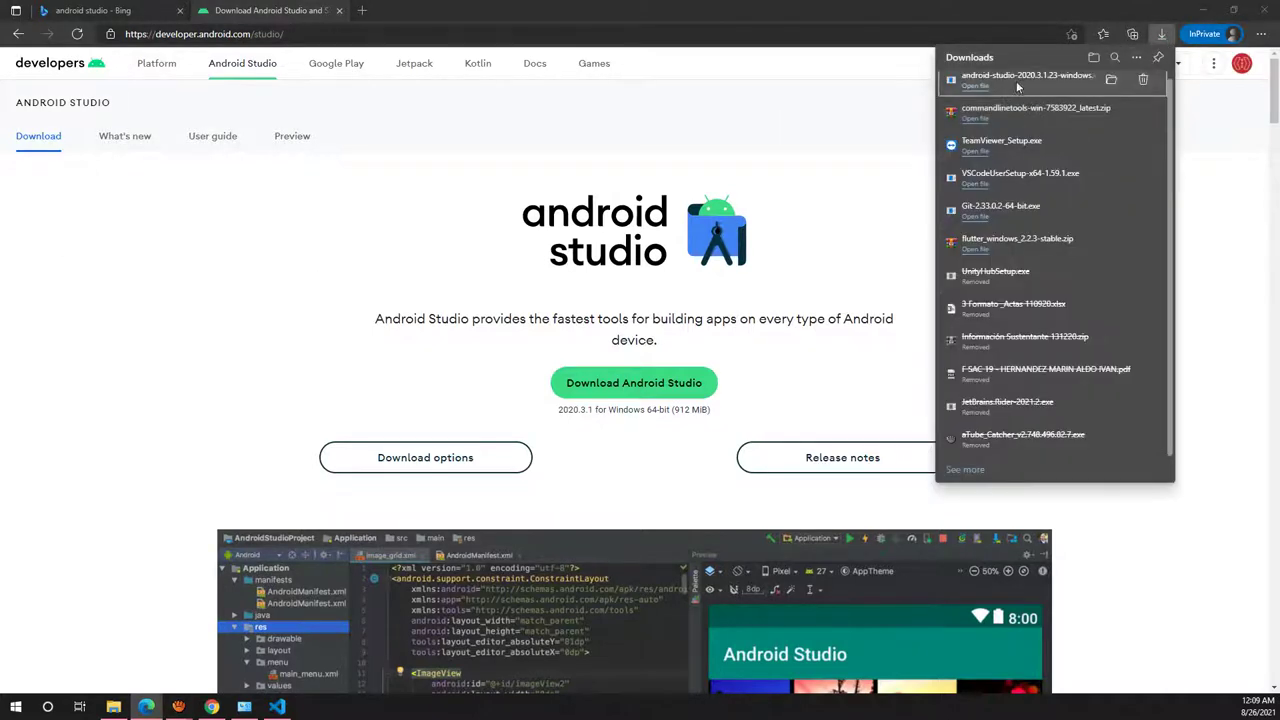
pyautogui.click(798, 134)
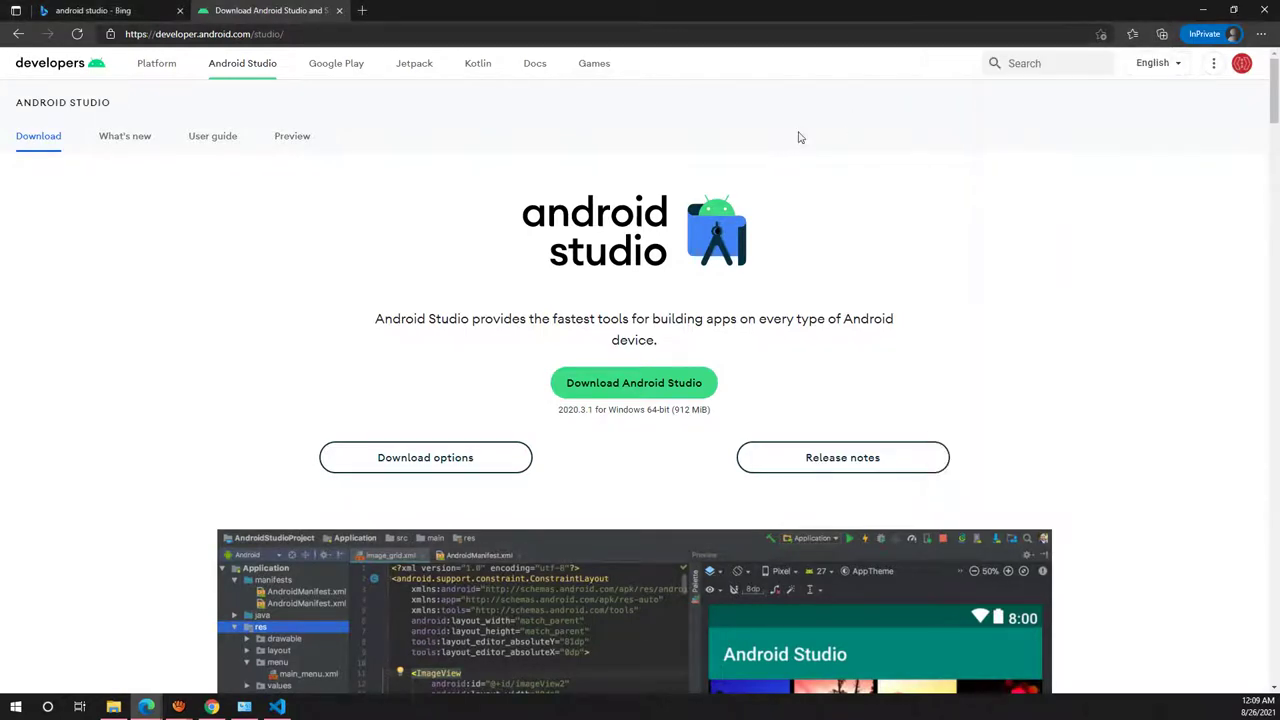
pyautogui.click(1204, 10)
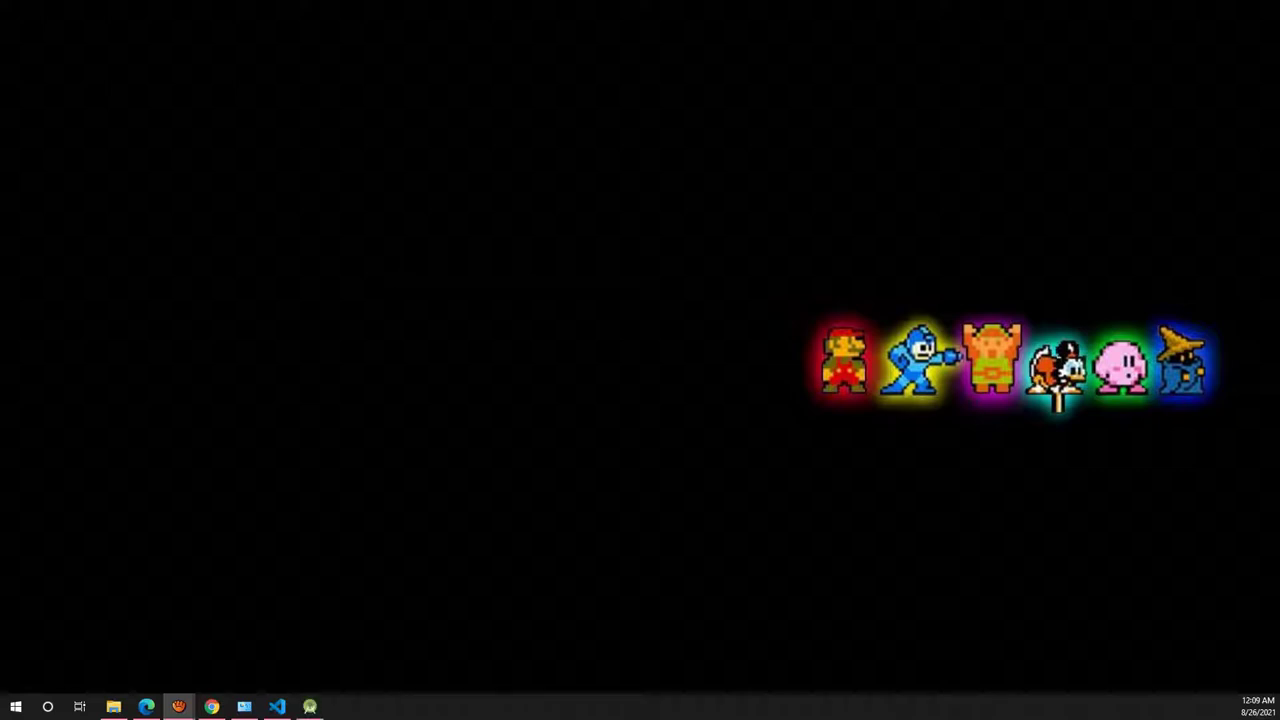
# Step: Start the Android Studio installation with Android Virtual Device included, in C:\Program Files\Android\Android Studio
pyautogui.moveTo(277, 217); pyautogui.dragTo(609, 227)
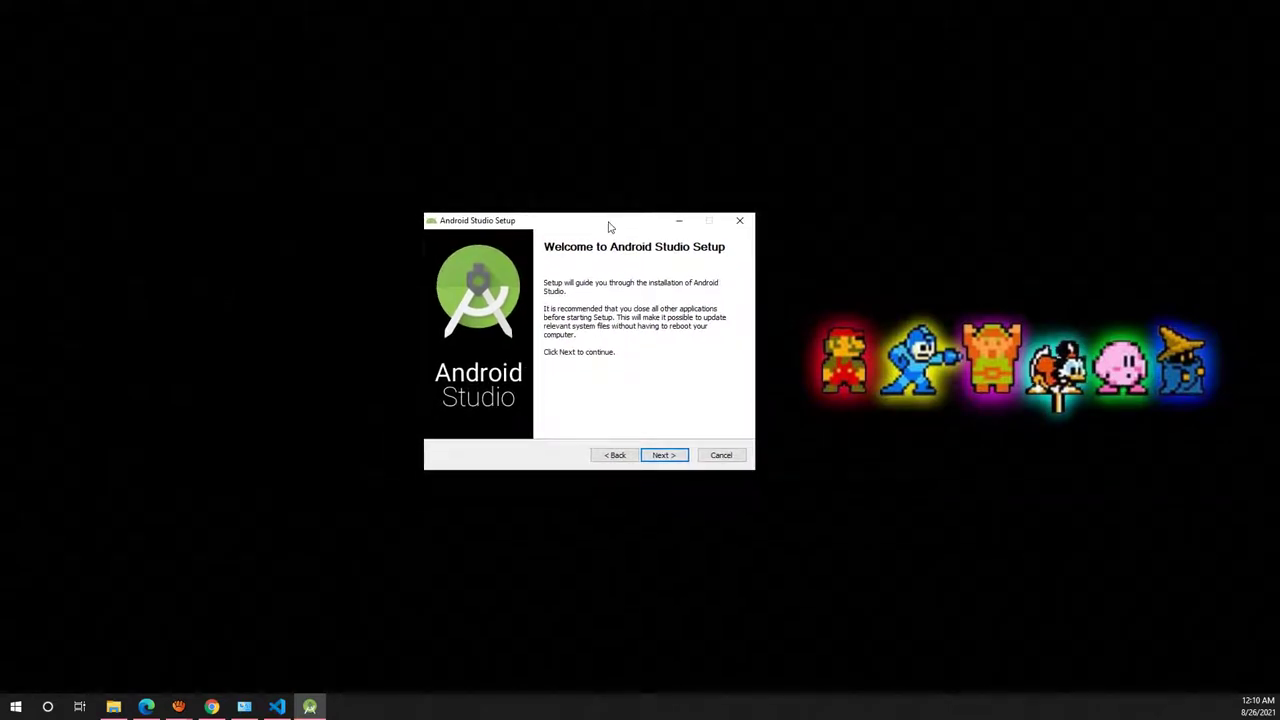
pyautogui.click(659, 458)
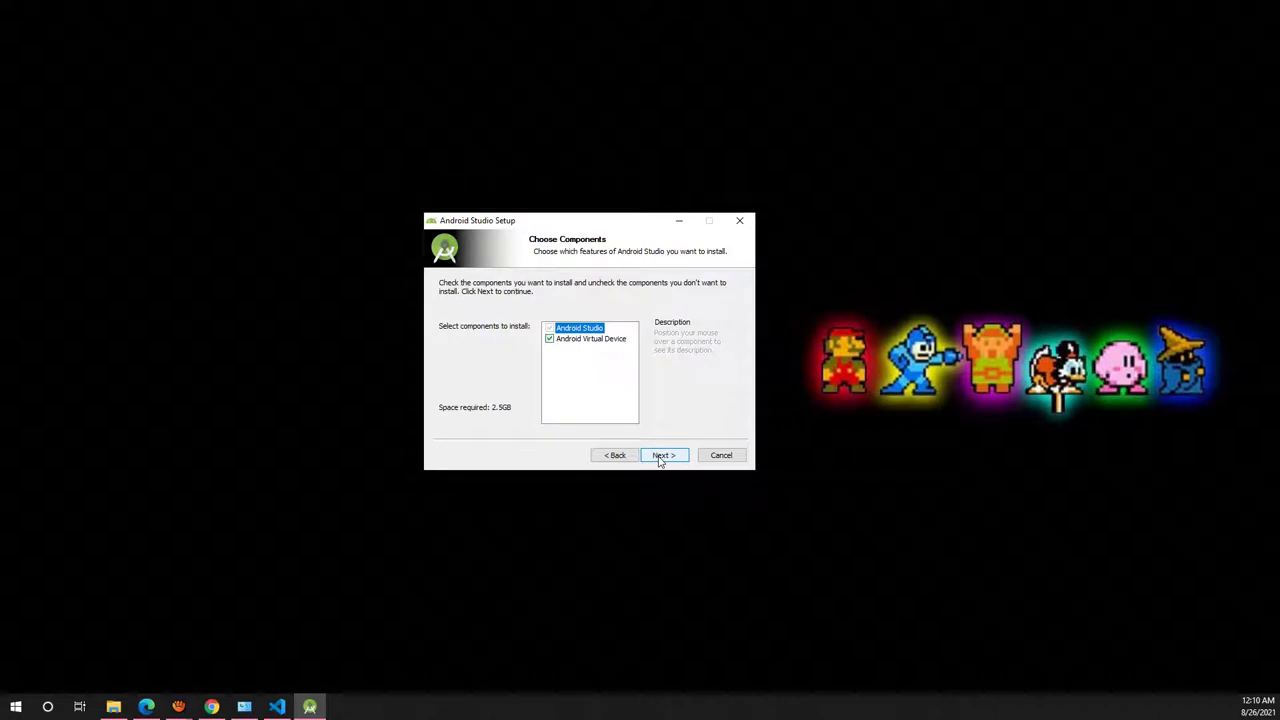
pyautogui.click(660, 457)
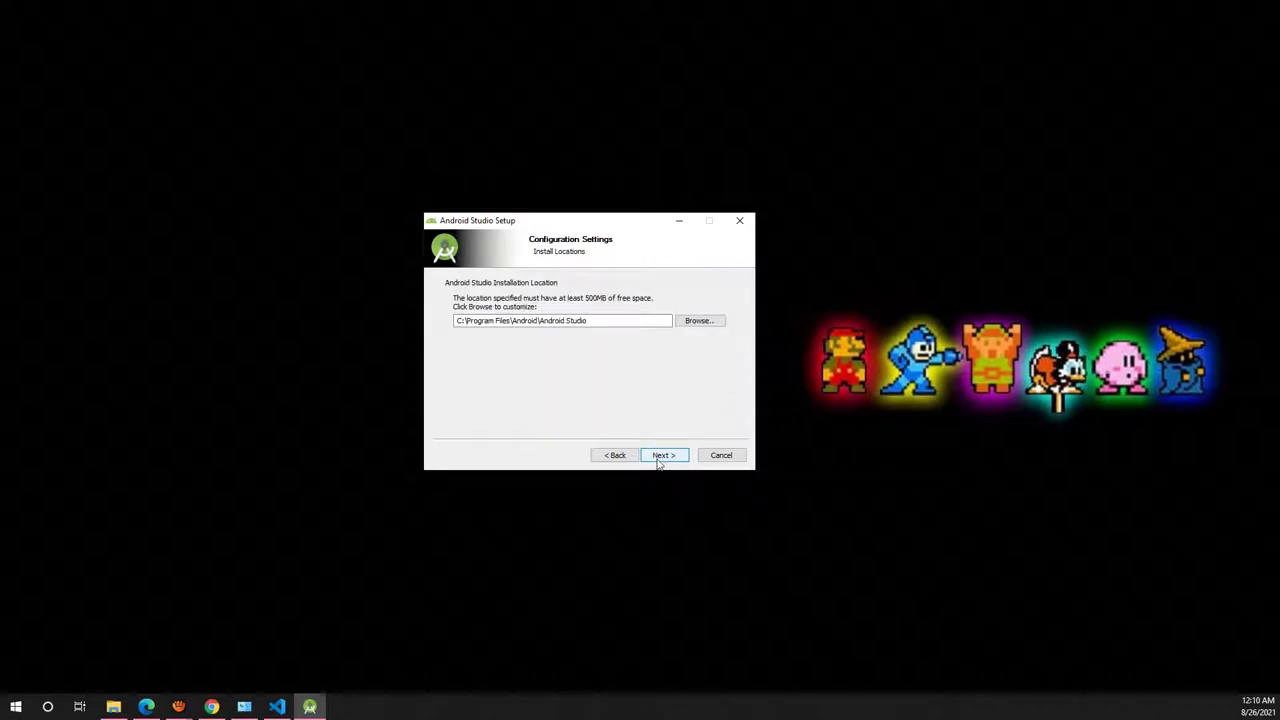
pyautogui.click(659, 459)
pyautogui.click(657, 460)
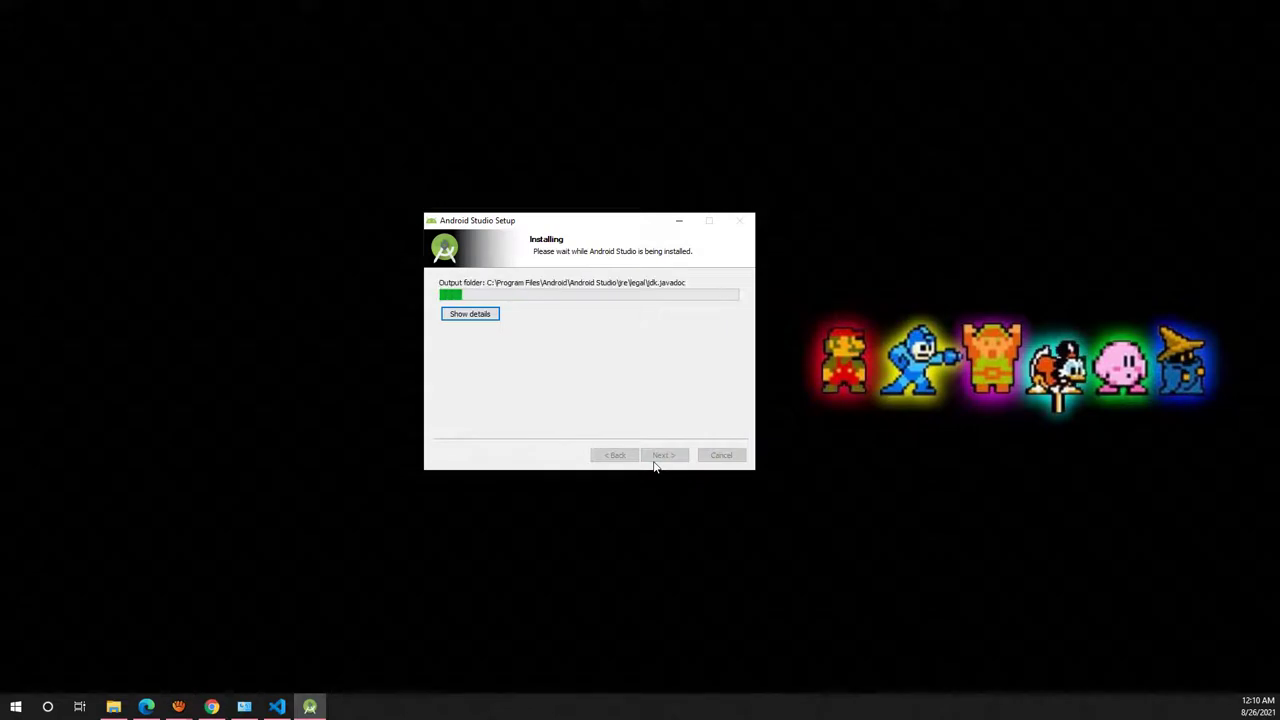
# Step: Complete the installer once the files are copied, with Start Android Studio enabled
pyautogui.click(178, 706)
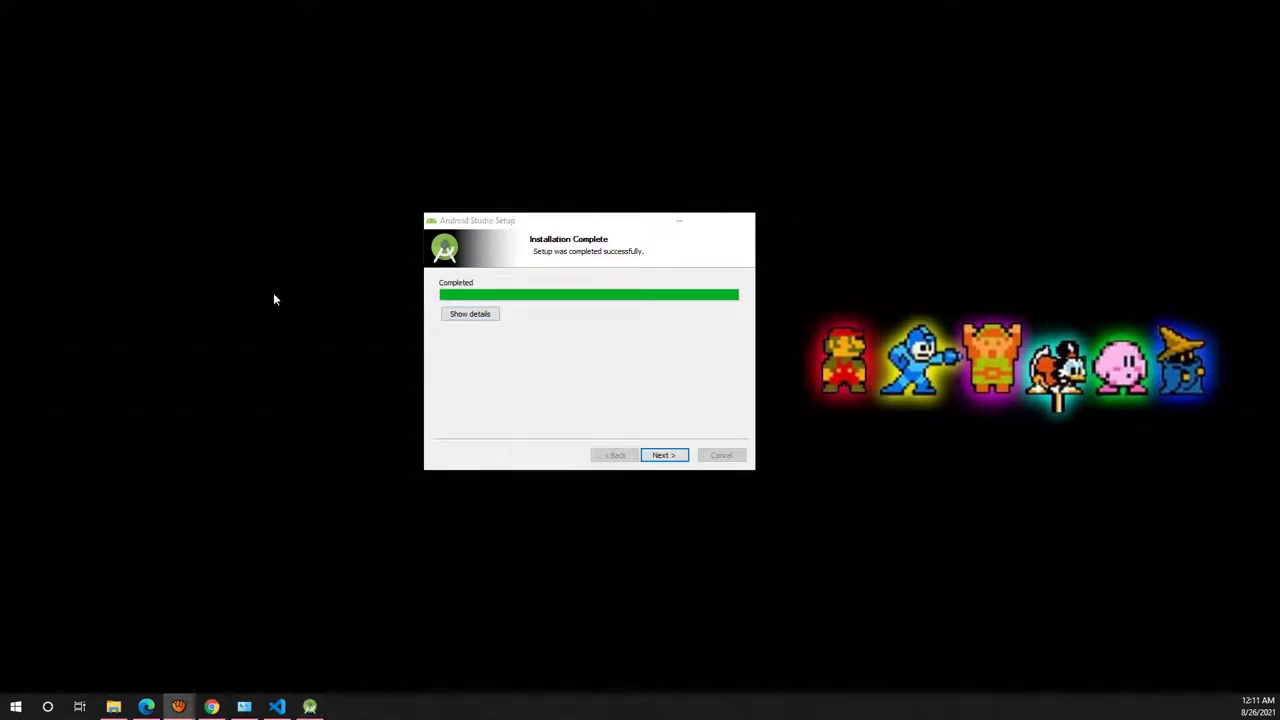
pyautogui.click(665, 456)
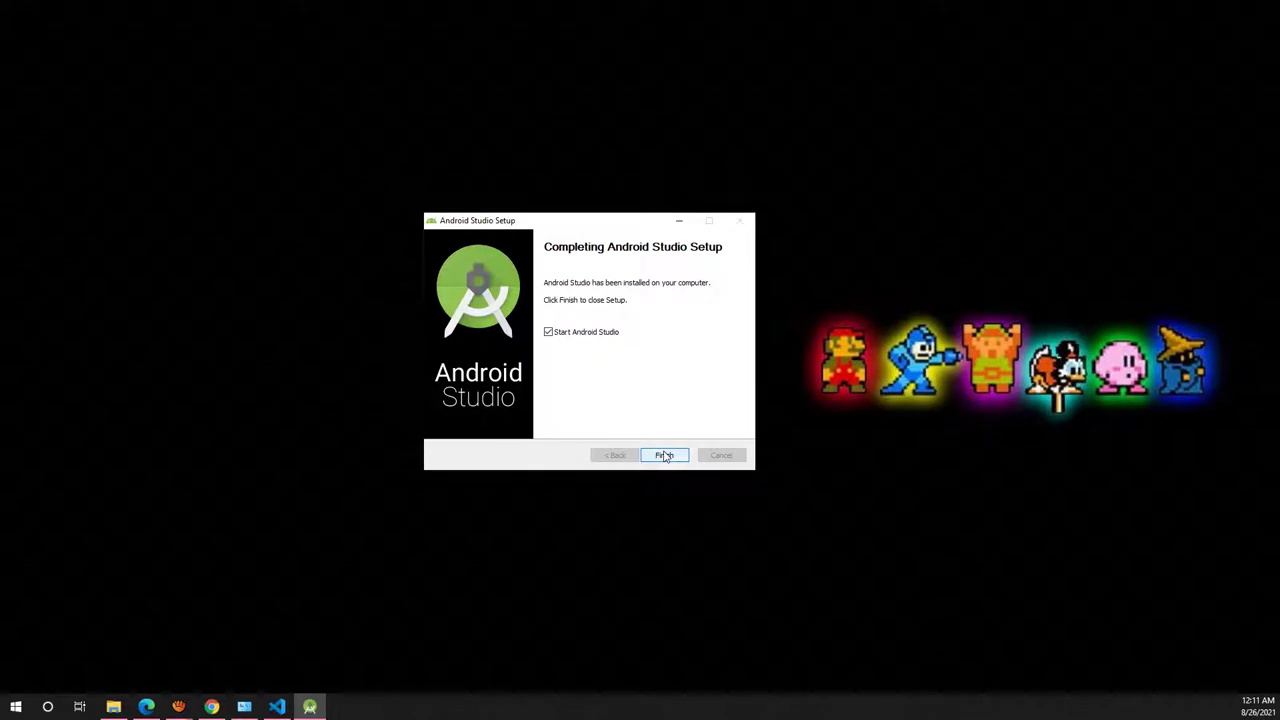
pyautogui.click(665, 456)
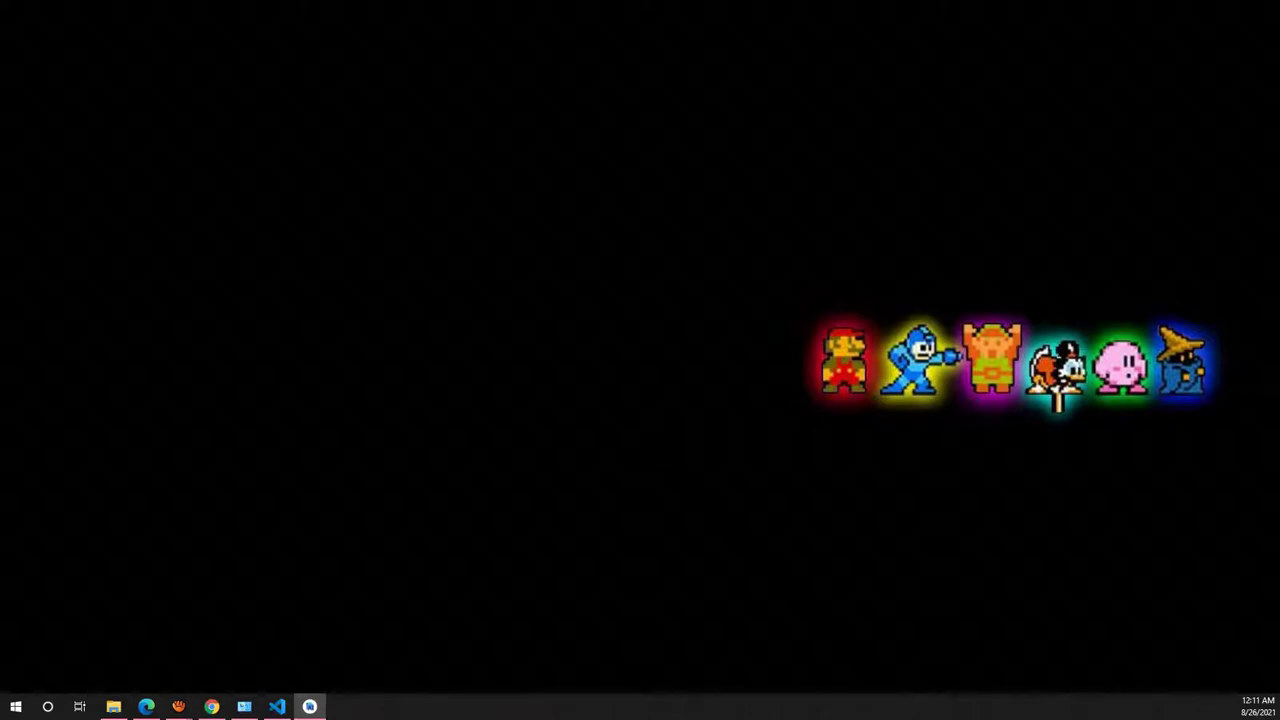
# Step: Start Android Studio without importing settings and agree to send usage statistics to Google
pyautogui.moveTo(71, 251); pyautogui.dragTo(610, 330)
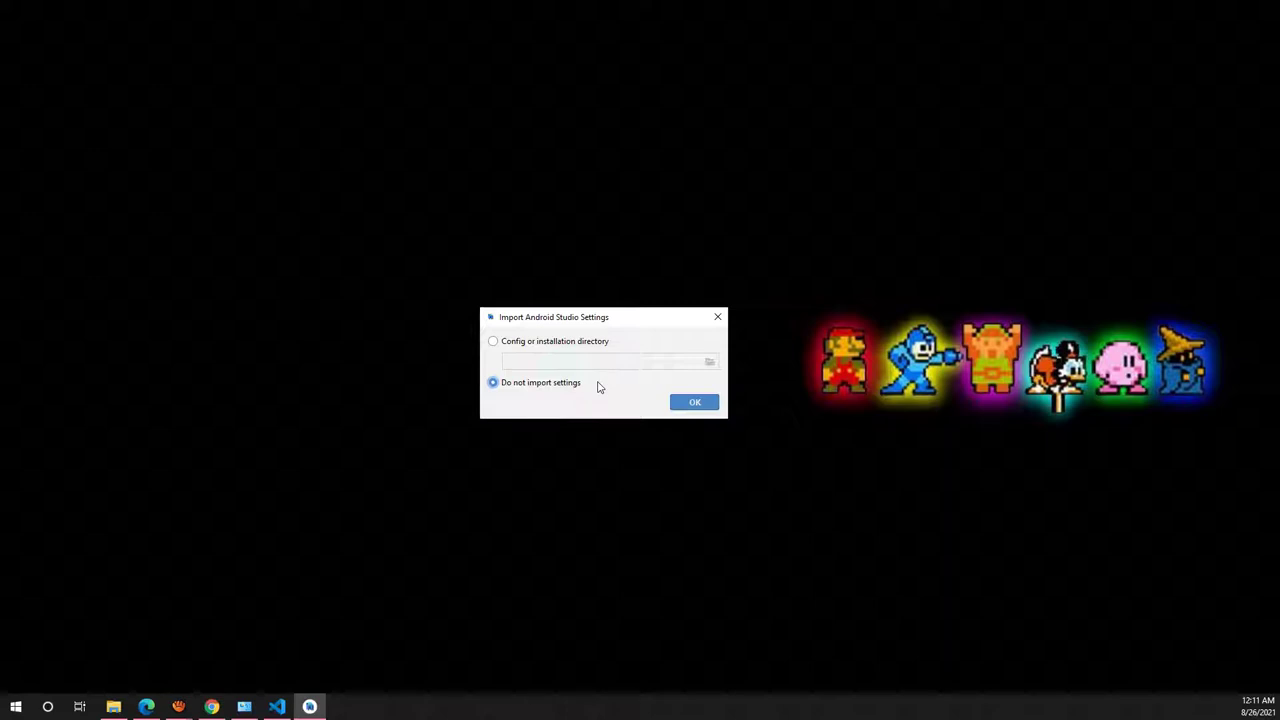
pyautogui.click(703, 409)
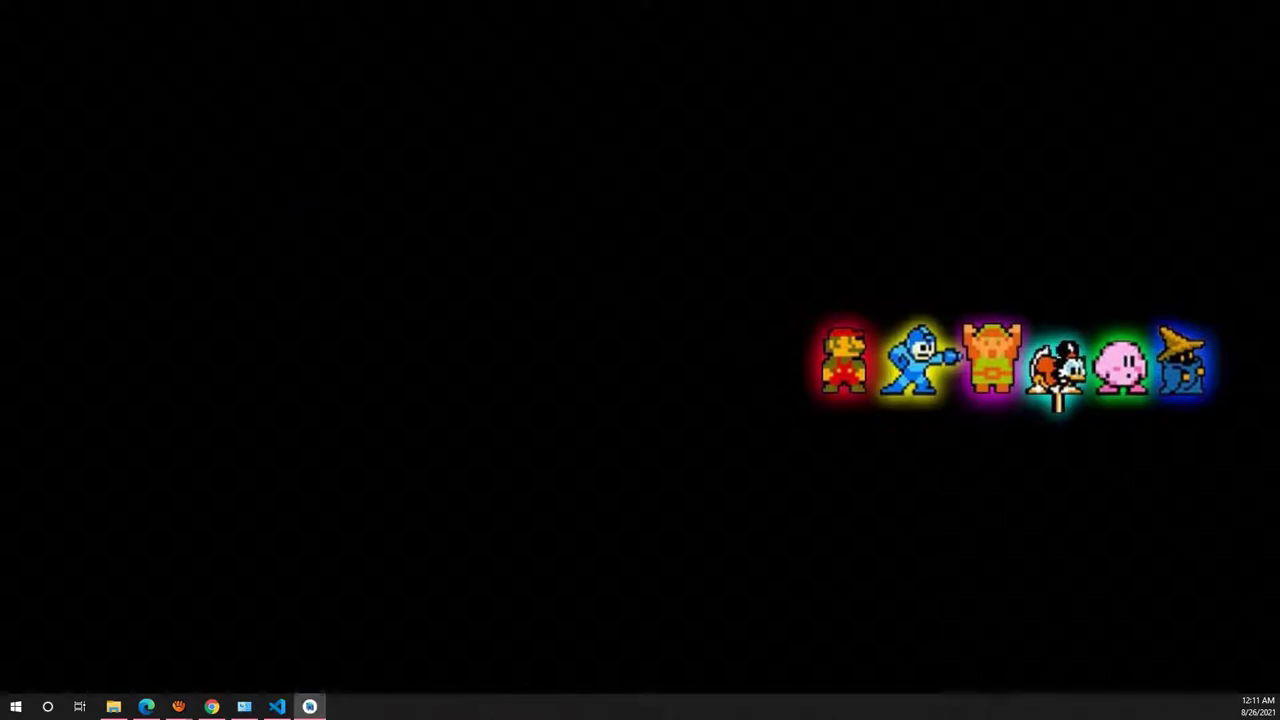
pyautogui.moveTo(380, 240); pyautogui.dragTo(635, 284)
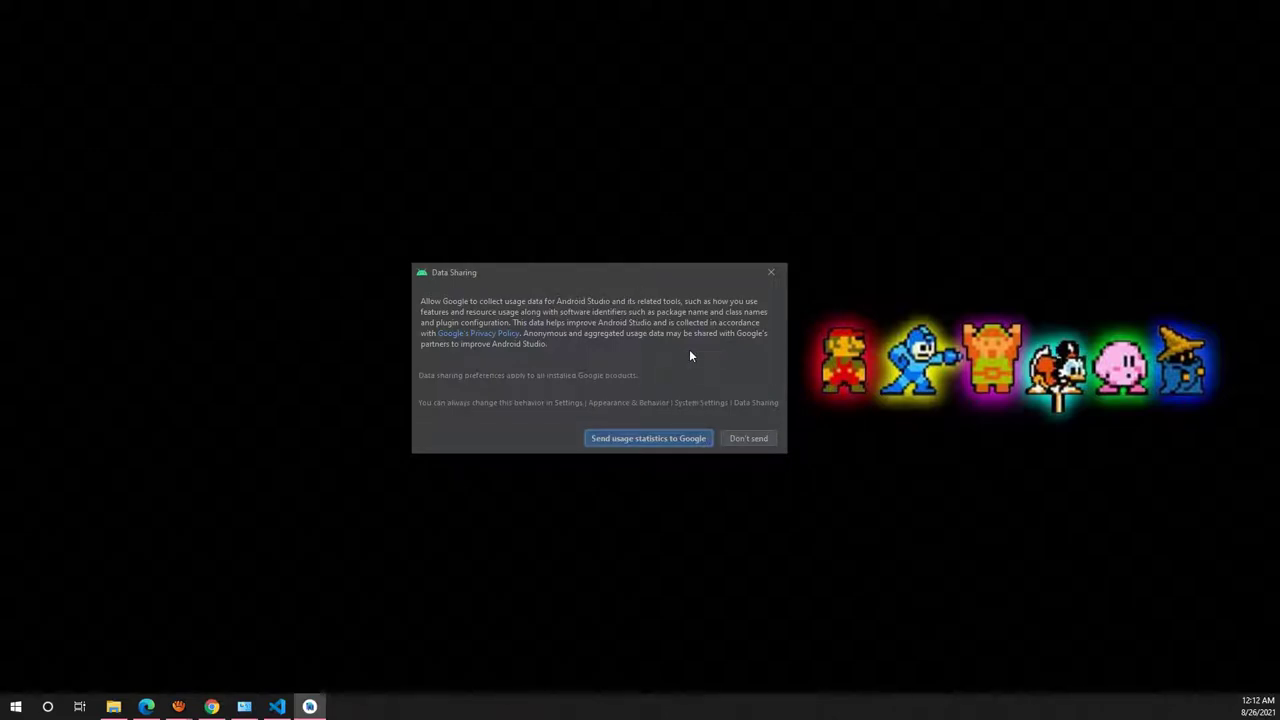
pyautogui.press('Return')
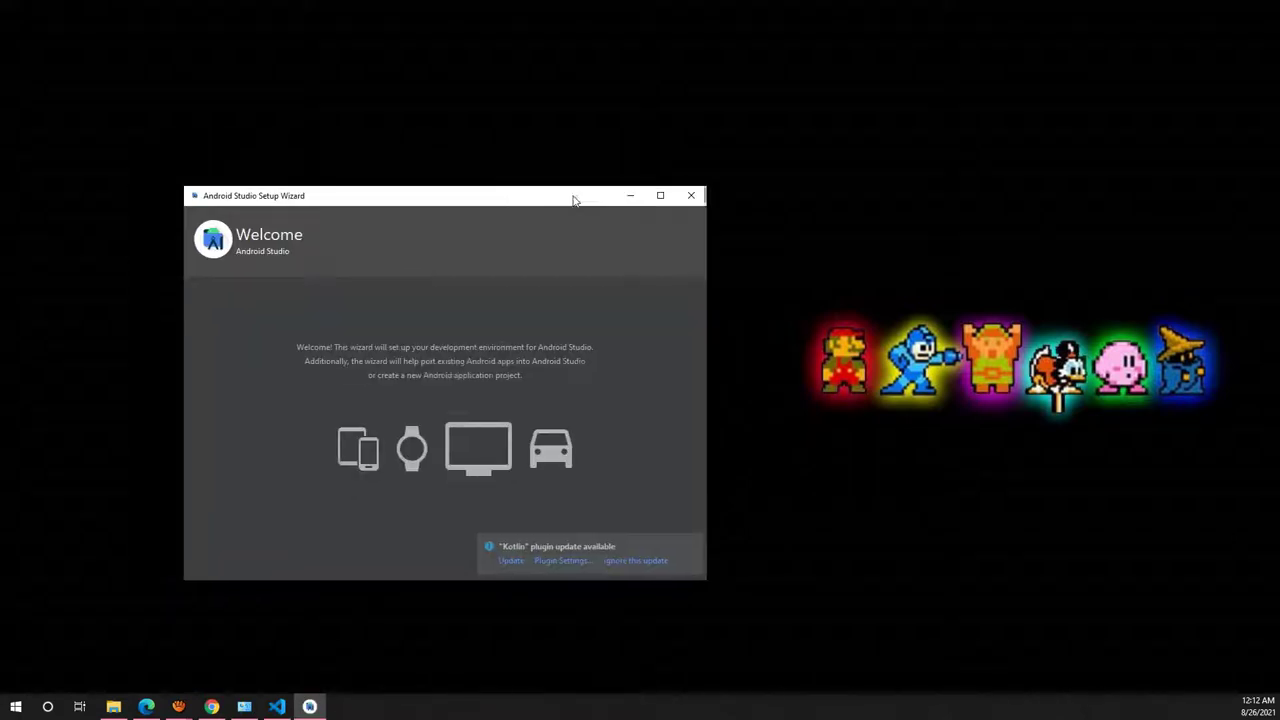
# Step: Update the Kotlin plugin and restart Android Studio to apply the plugin changes
pyautogui.moveTo(571, 194); pyautogui.dragTo(631, 180)
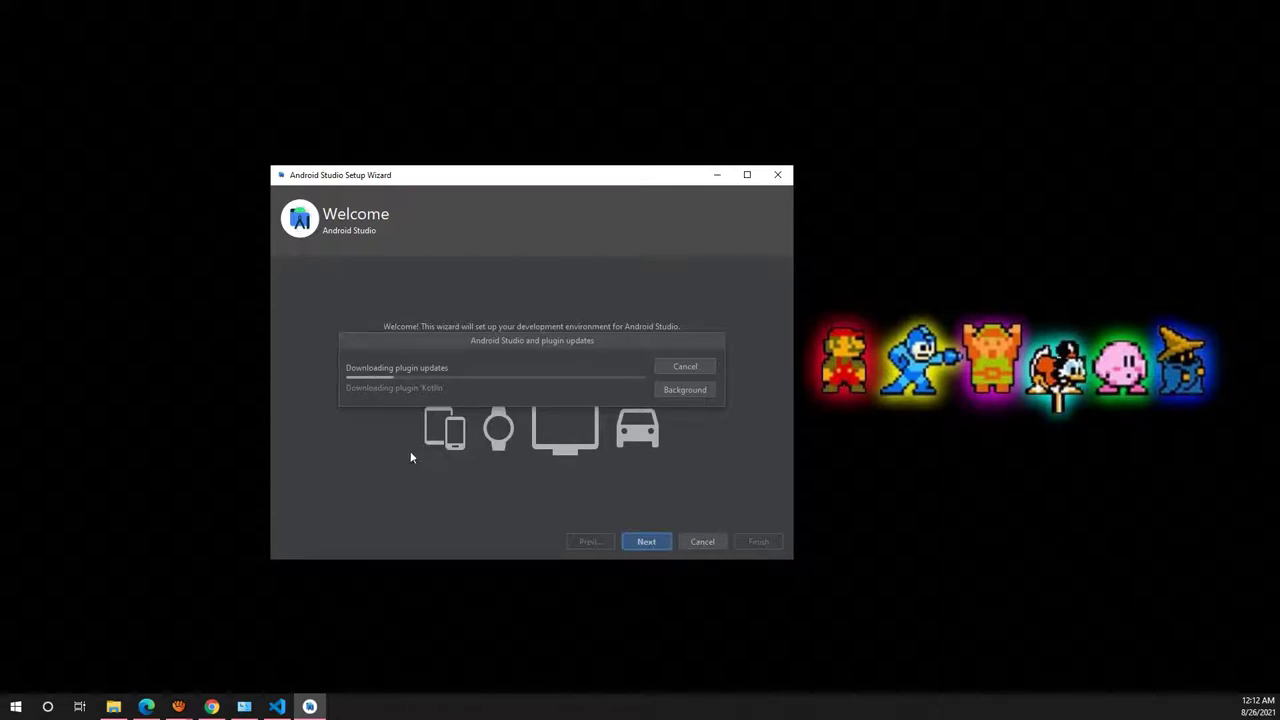
pyautogui.hotkey('alt', 'Tab')
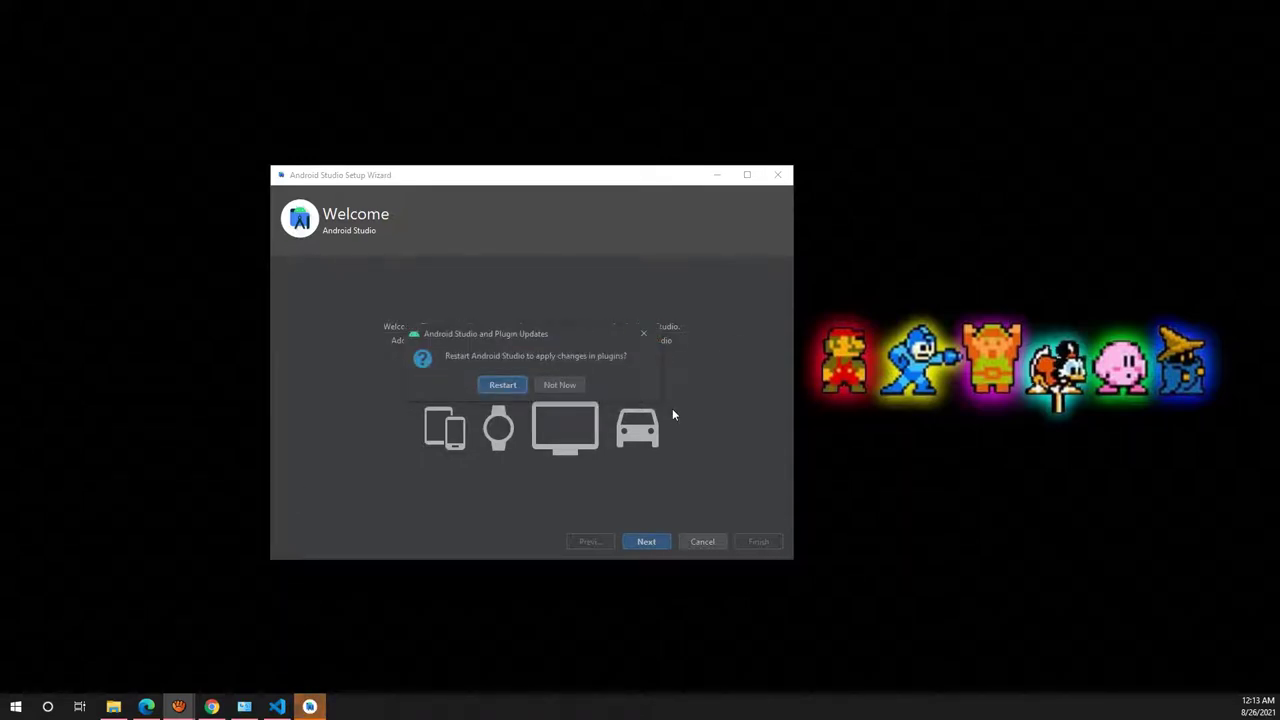
pyautogui.click(510, 388)
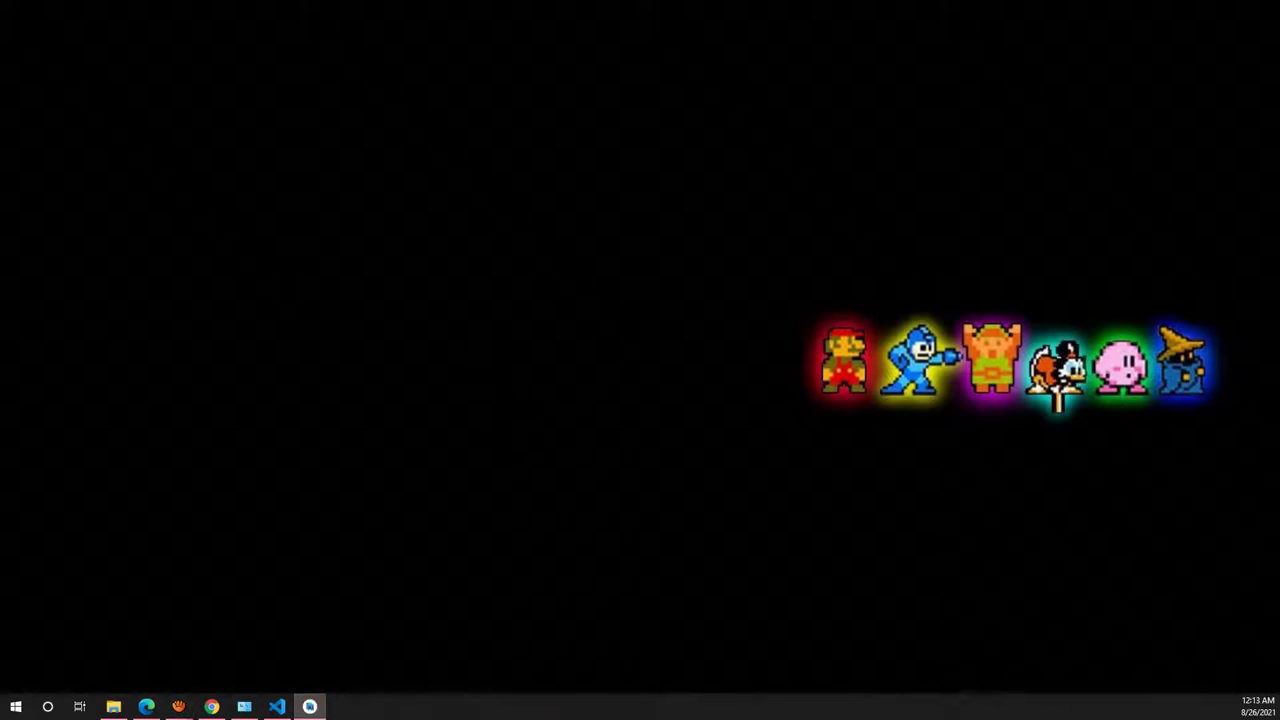
# Step: Choose the Standard install type and the Darcula UI theme in the setup wizard
pyautogui.moveTo(462, 197); pyautogui.dragTo(623, 182)
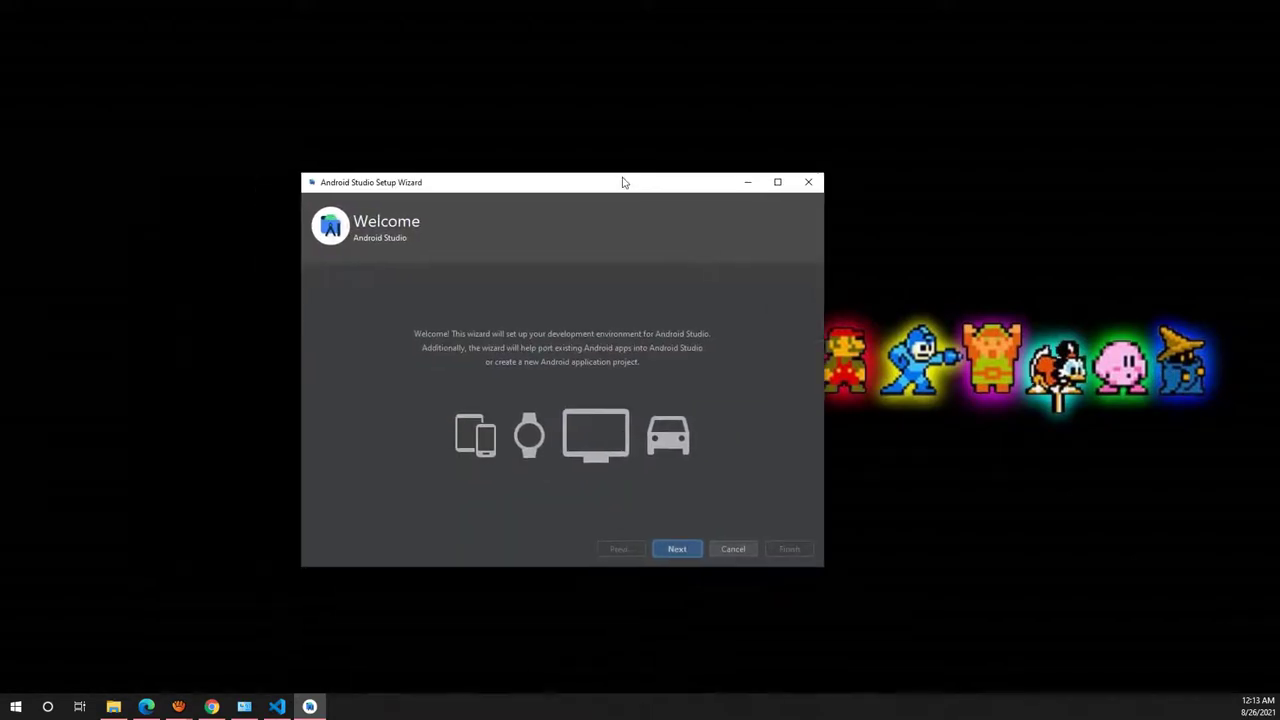
pyautogui.click(681, 548)
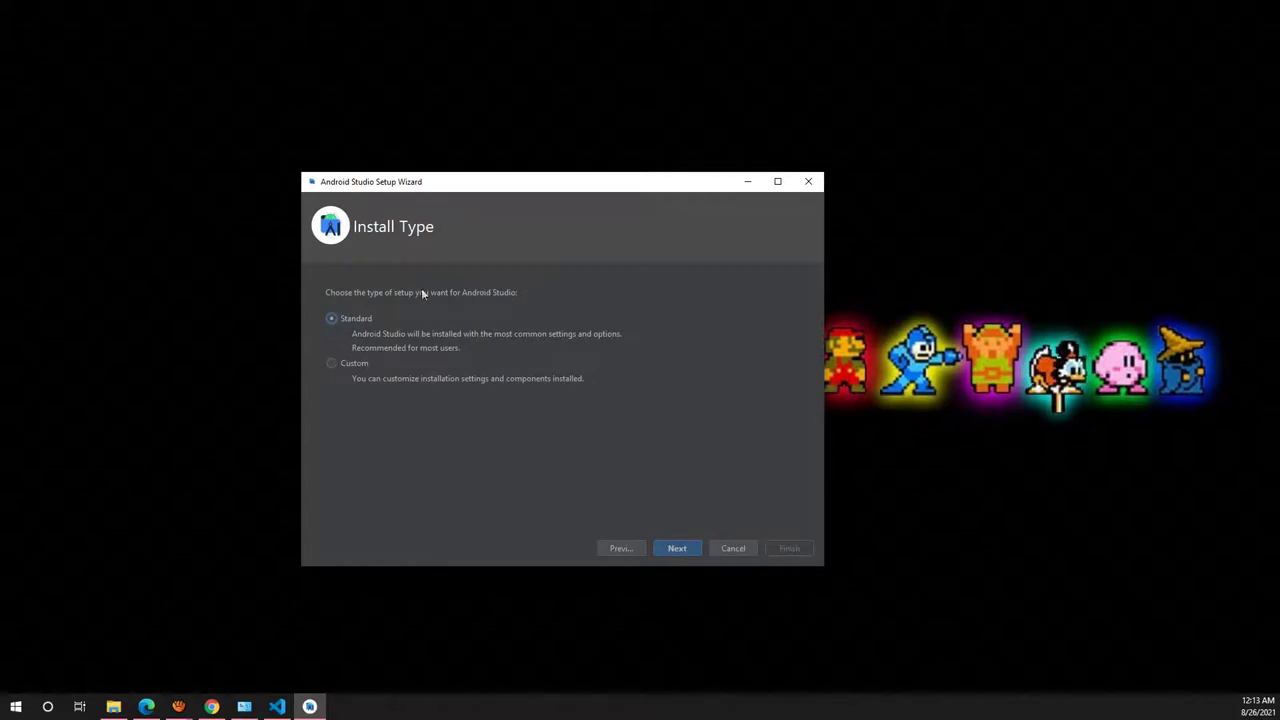
pyautogui.click(694, 550)
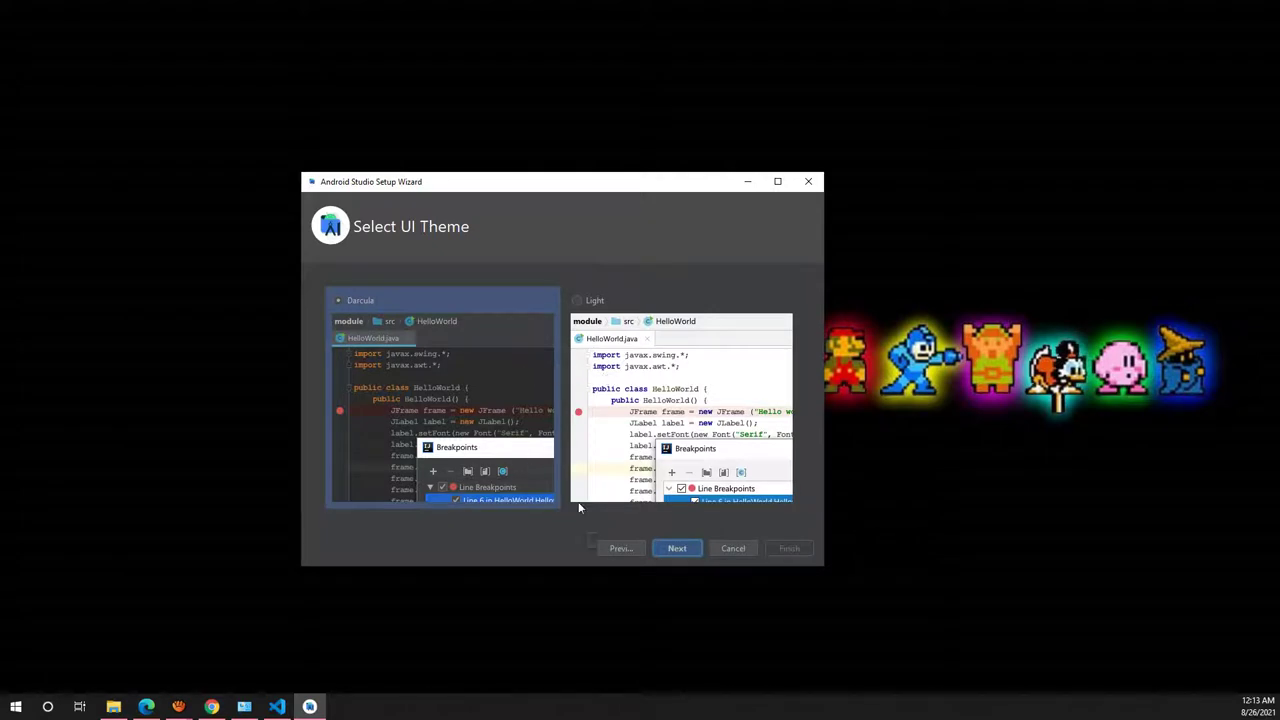
pyautogui.click(685, 553)
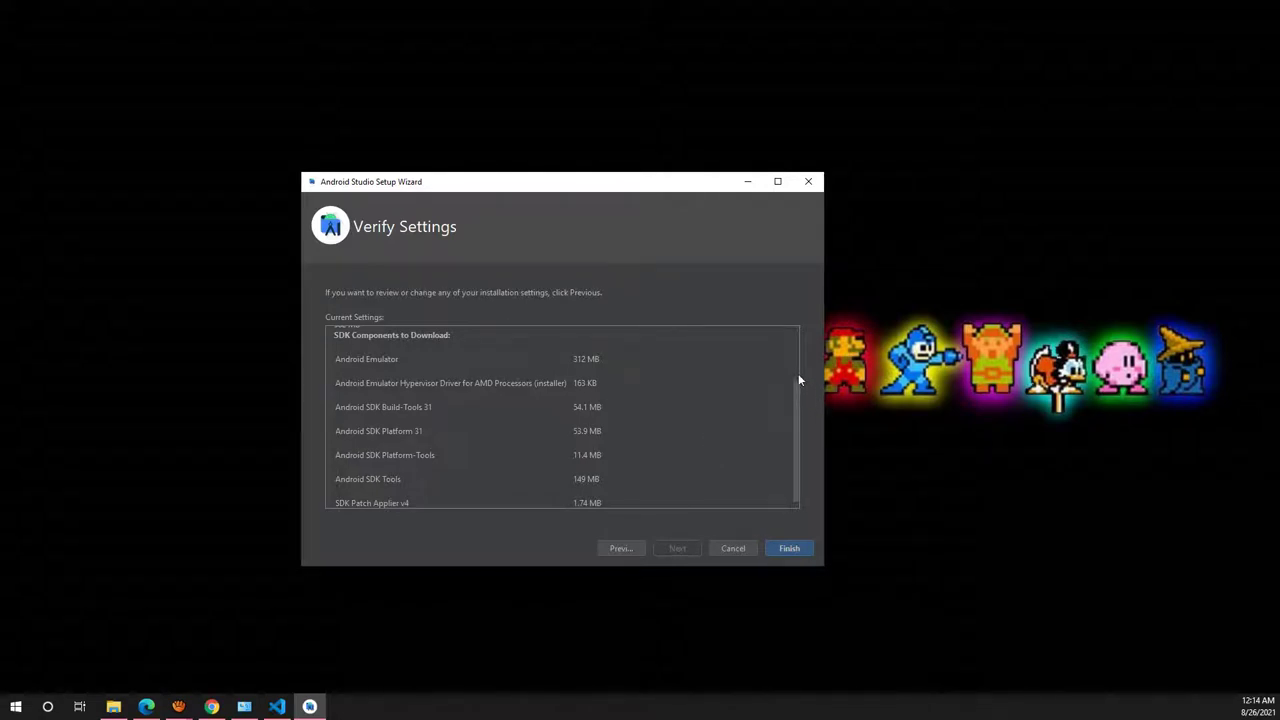
# Step: Review the settings, download the listed SDK components and finish the setup wizard
pyautogui.scroll(5, 798, 385)
pyautogui.scroll(-1, 798, 410)
pyautogui.moveTo(798, 422); pyautogui.dragTo(796, 431)
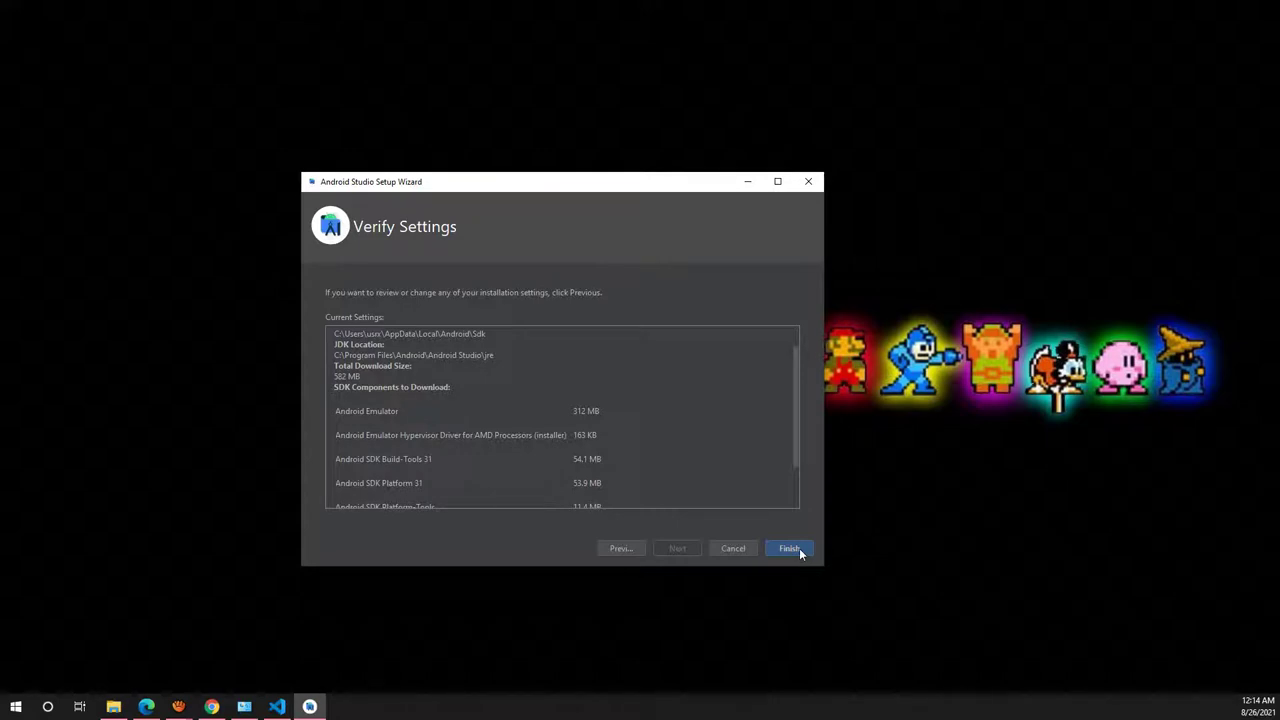
pyautogui.click(790, 549)
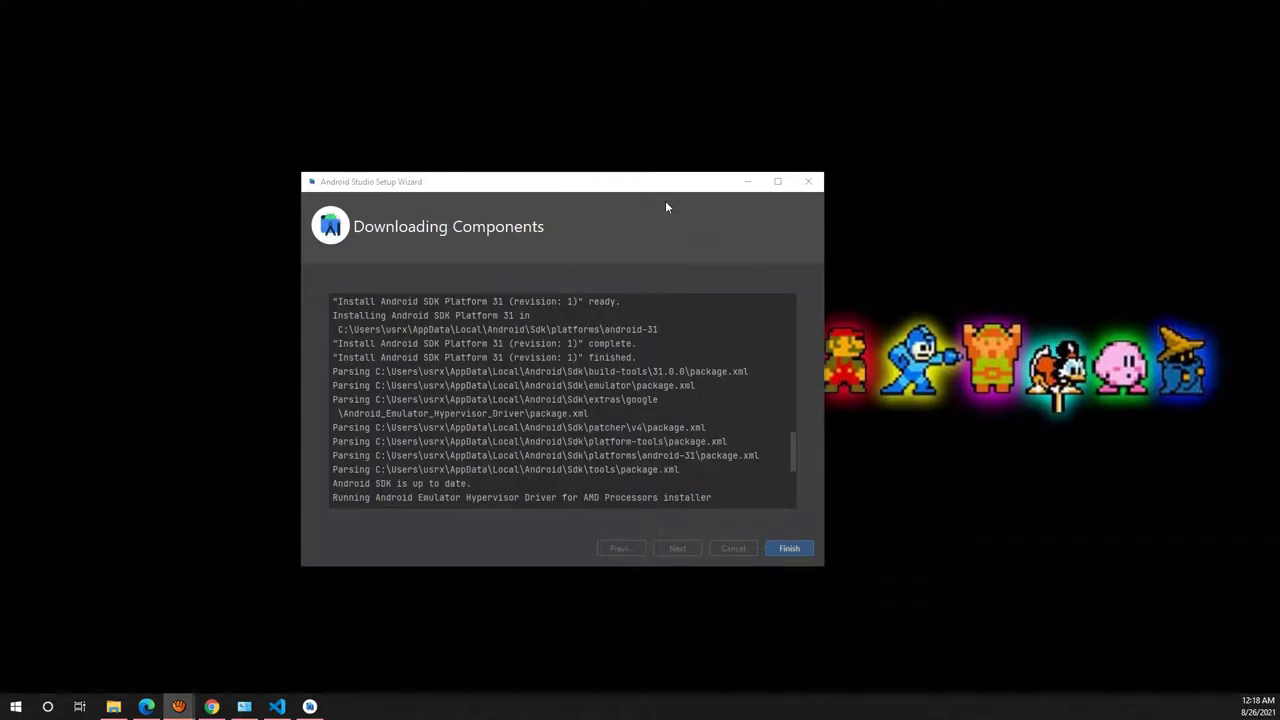
pyautogui.moveTo(684, 193); pyautogui.dragTo(797, 164)
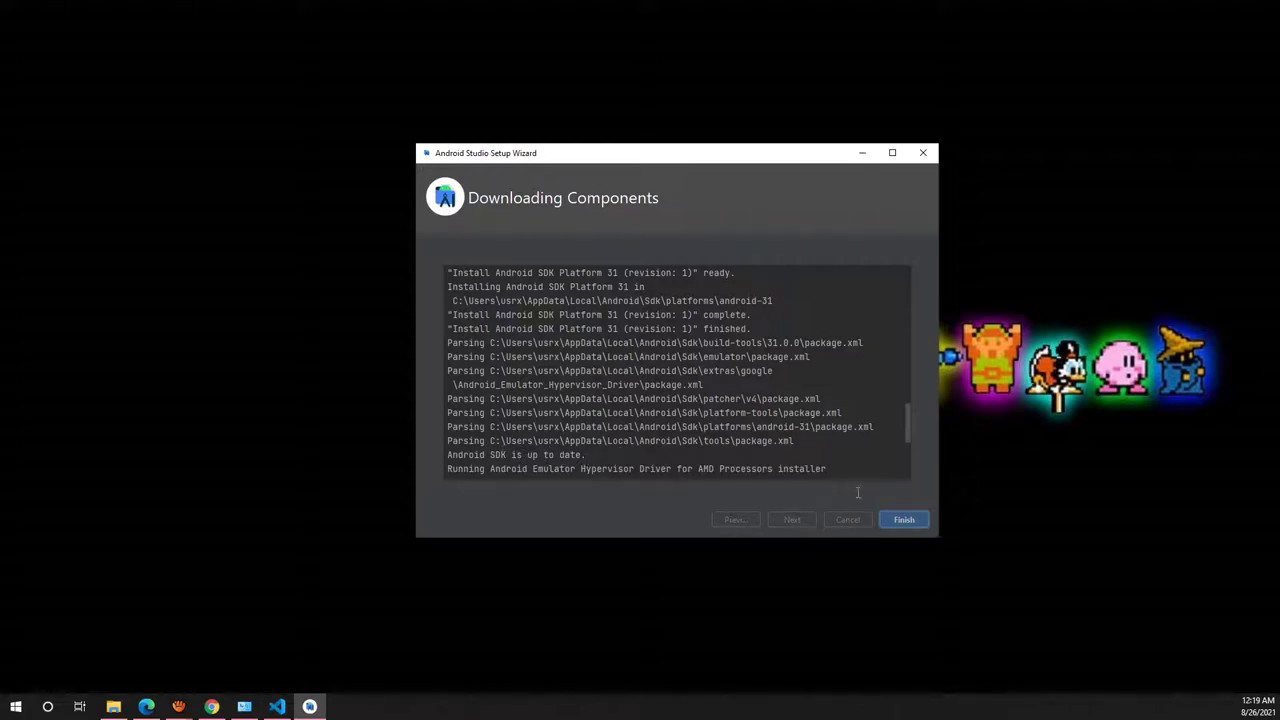
pyautogui.click(904, 520)
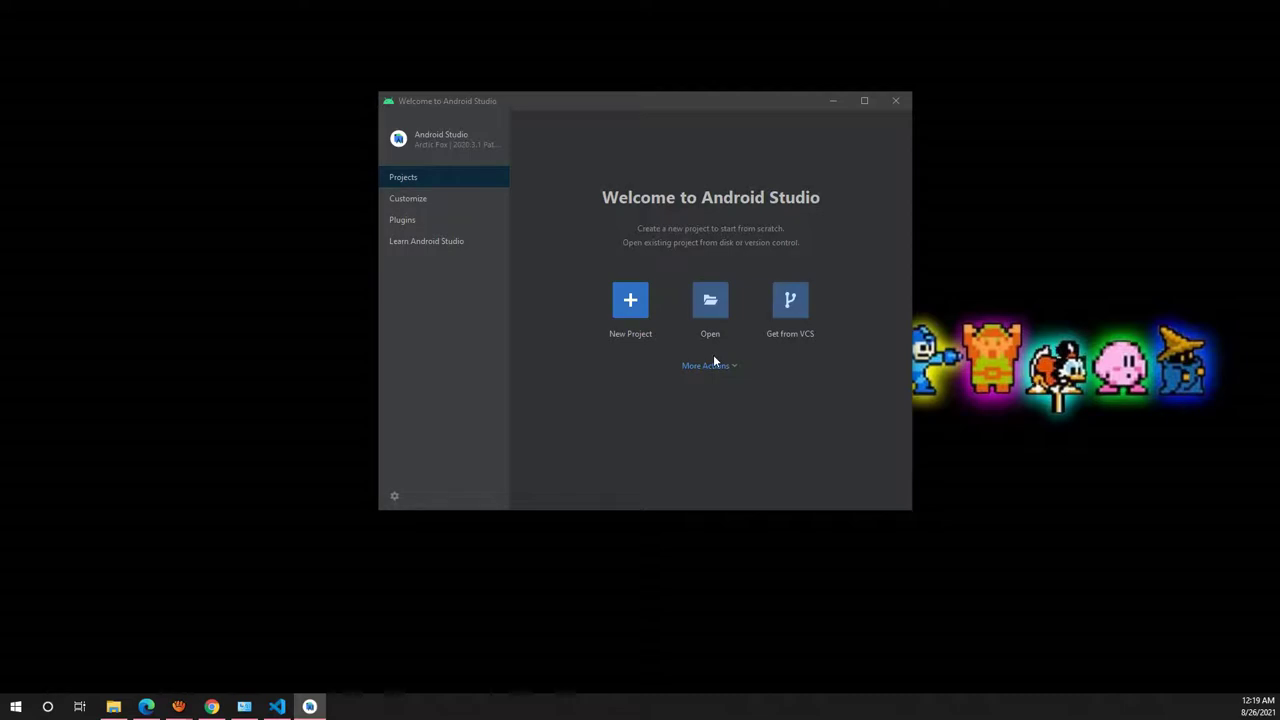
pyautogui.click(394, 500)
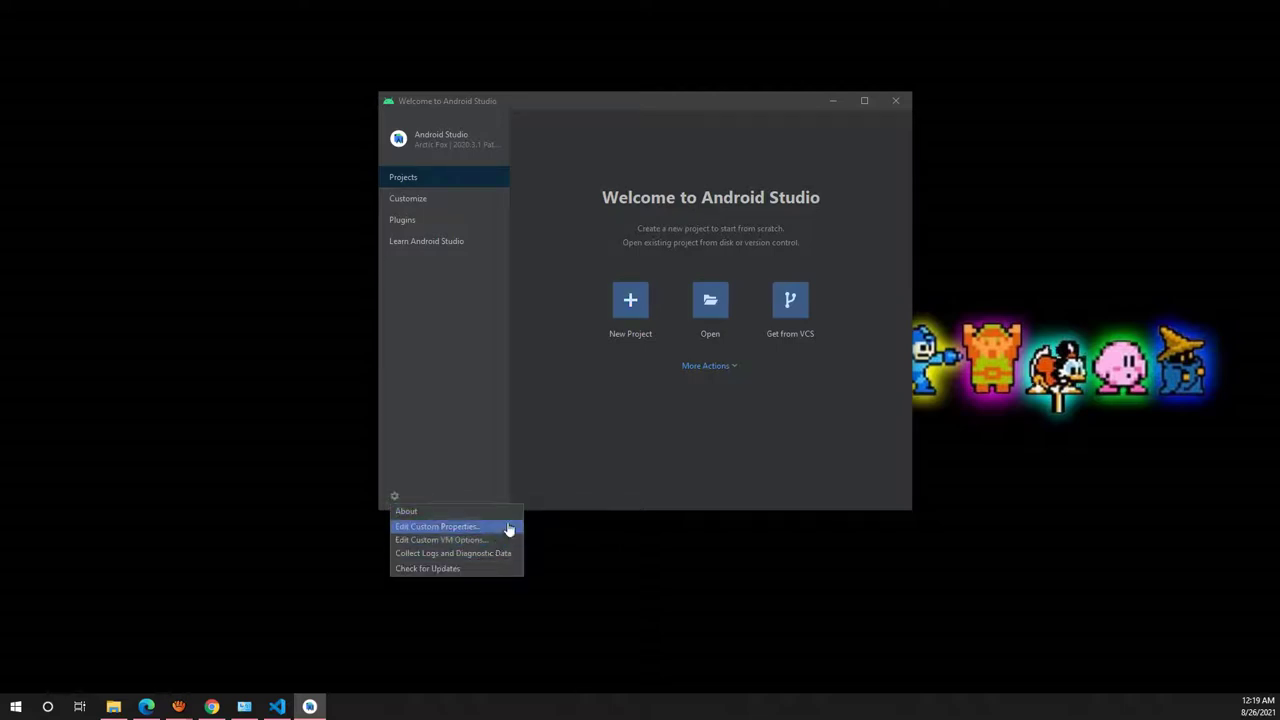
pyautogui.click(567, 487)
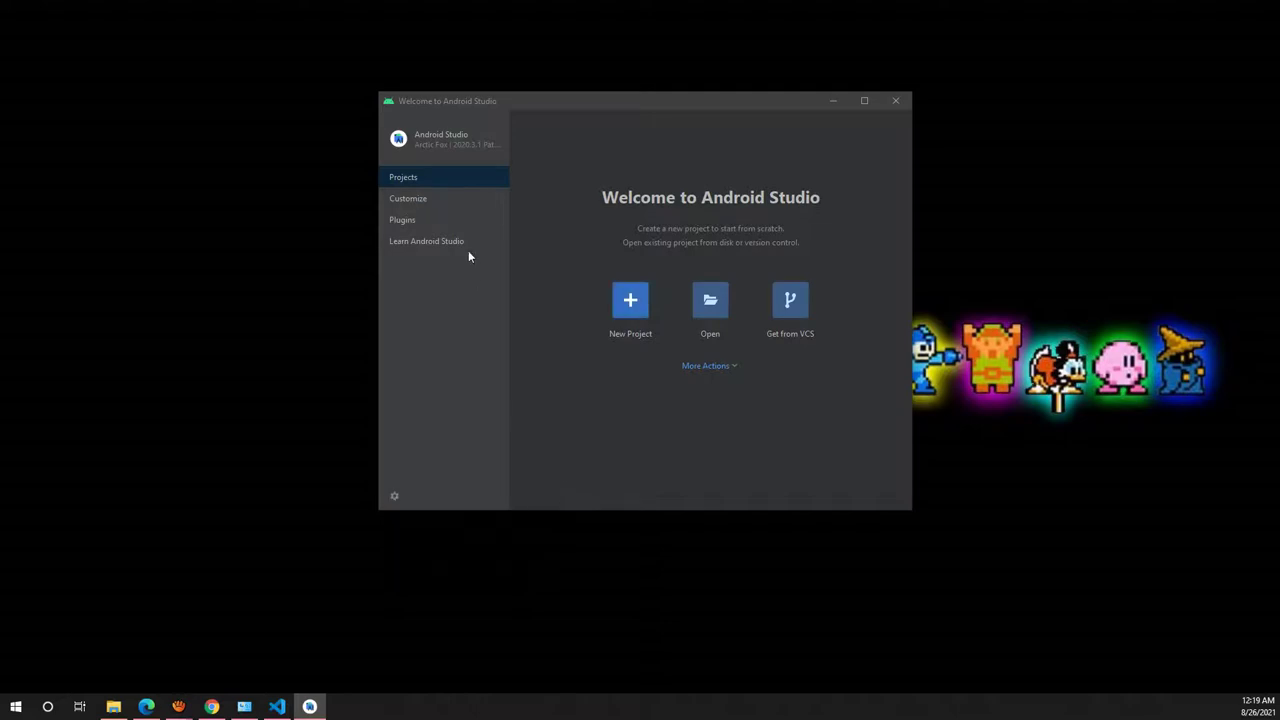
# Step: Install the Flutter plugin together with its required Dart plugin, accept the third-party privacy note and restart Android Studio
pyautogui.click(410, 222)
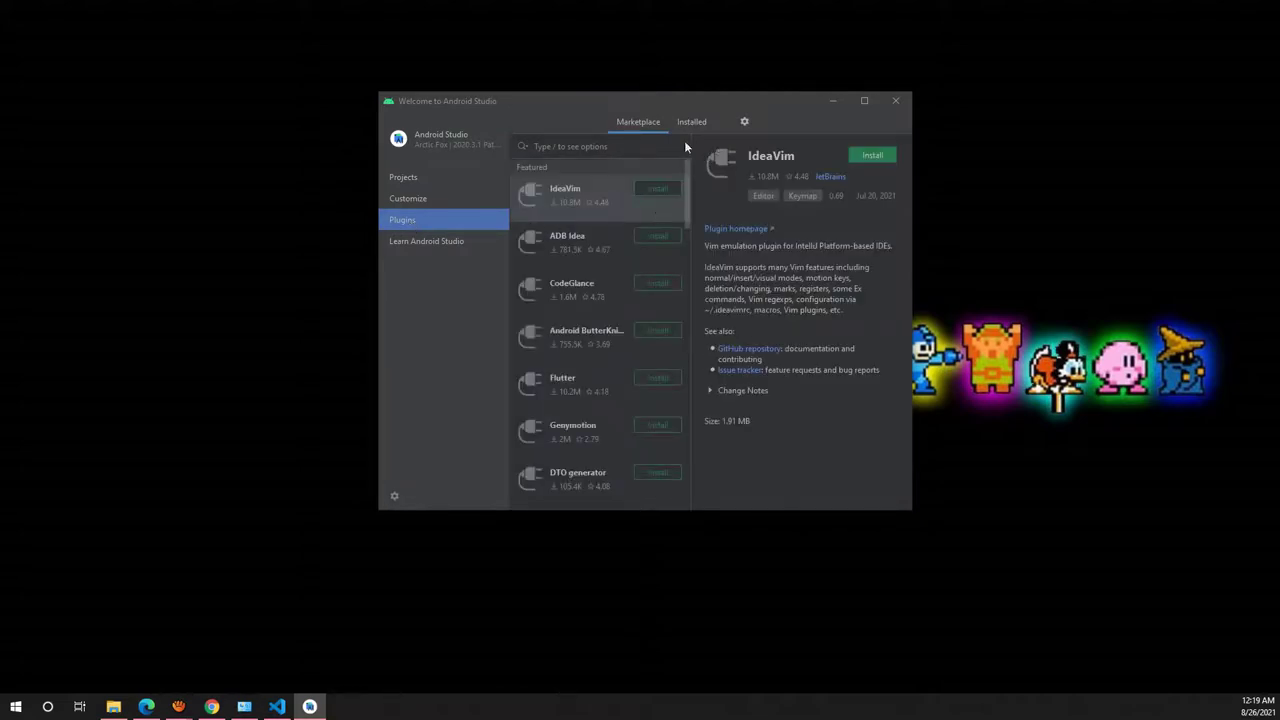
pyautogui.click(631, 145)
pyautogui.write('flutter')
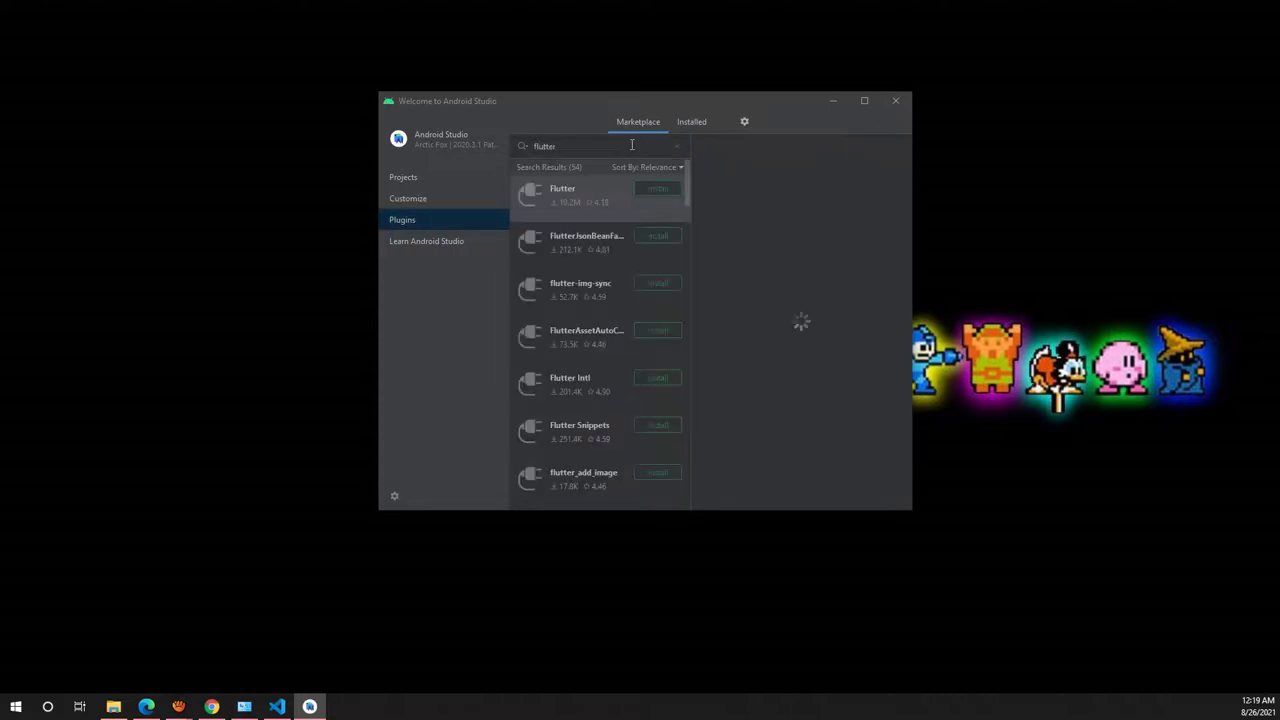
pyautogui.click(660, 189)
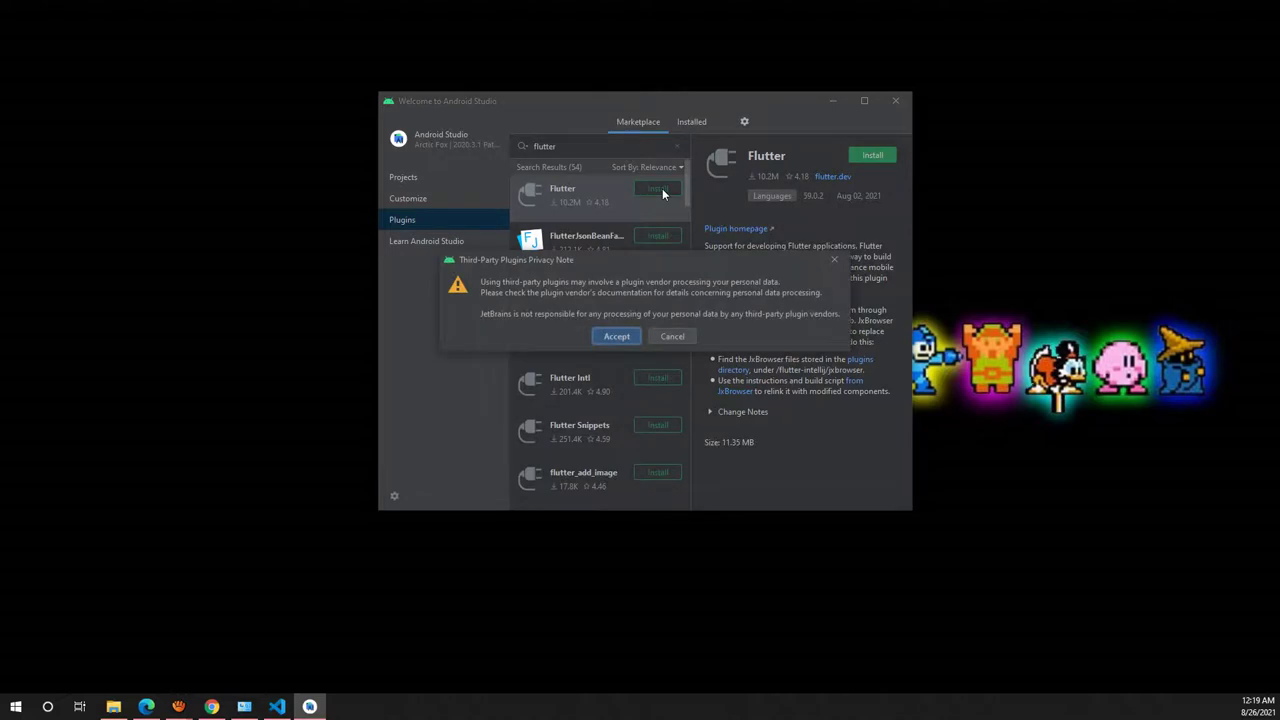
pyautogui.click(616, 337)
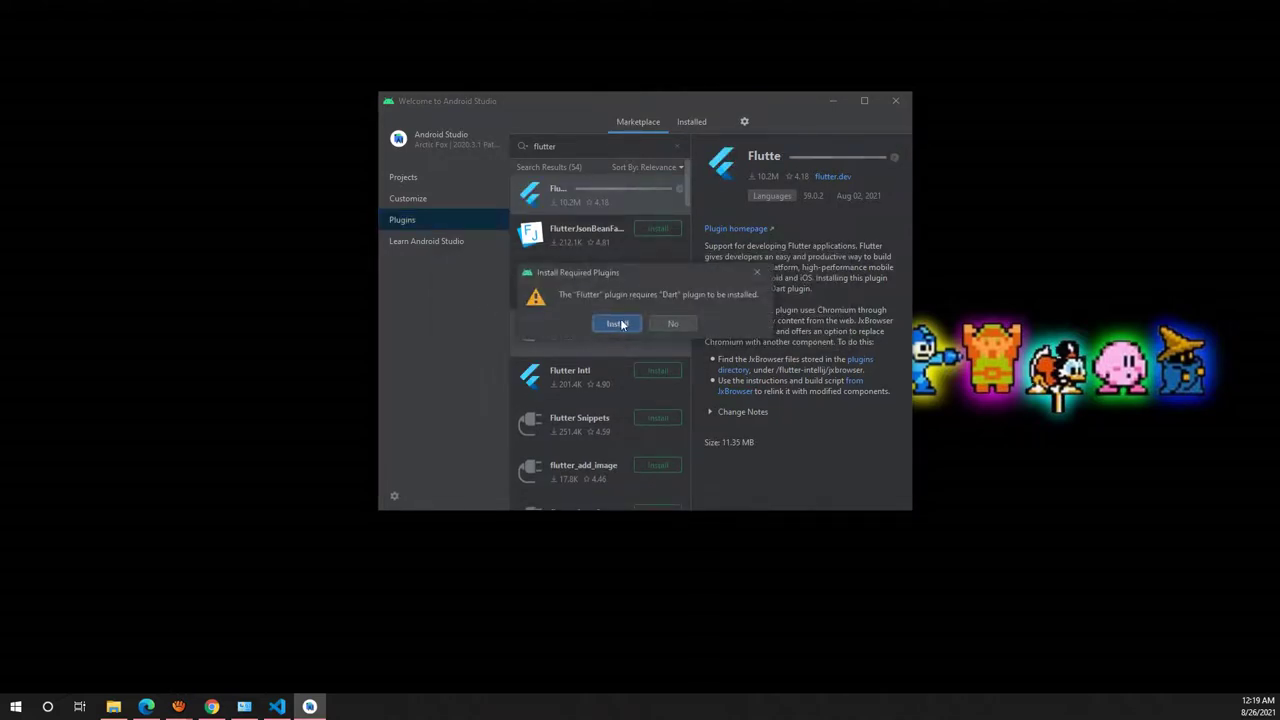
pyautogui.click(617, 323)
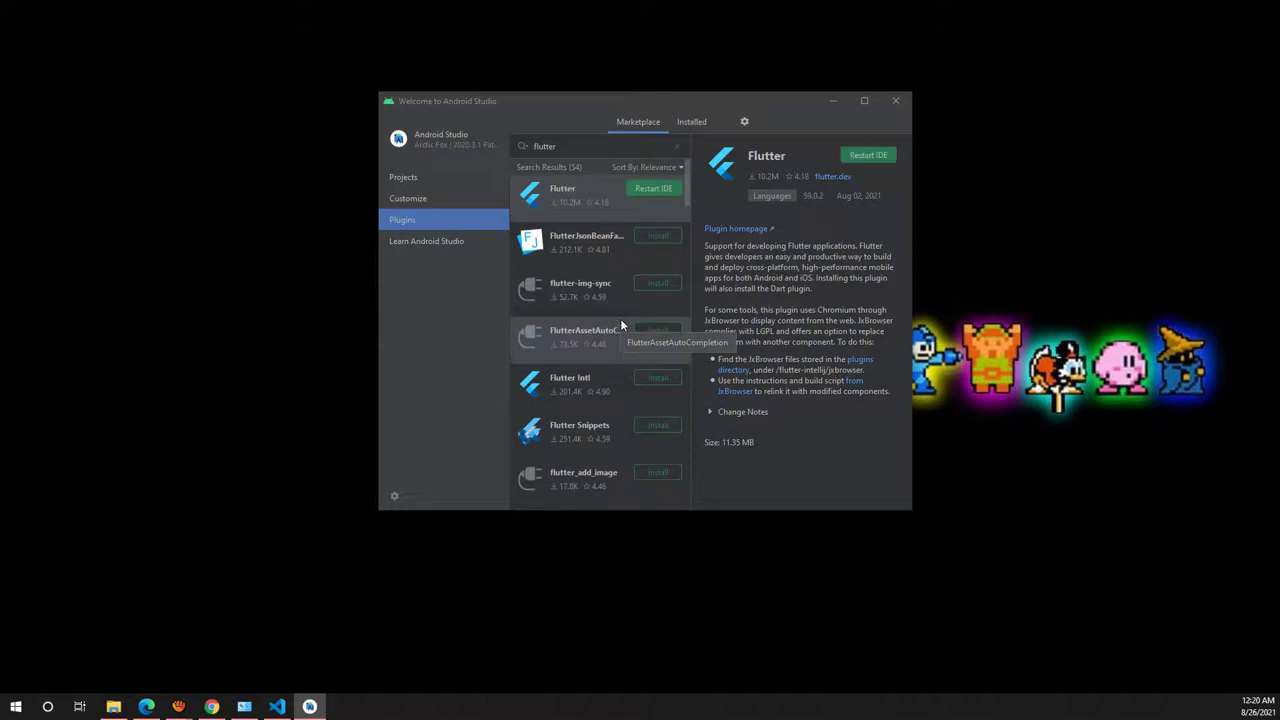
pyautogui.click(670, 189)
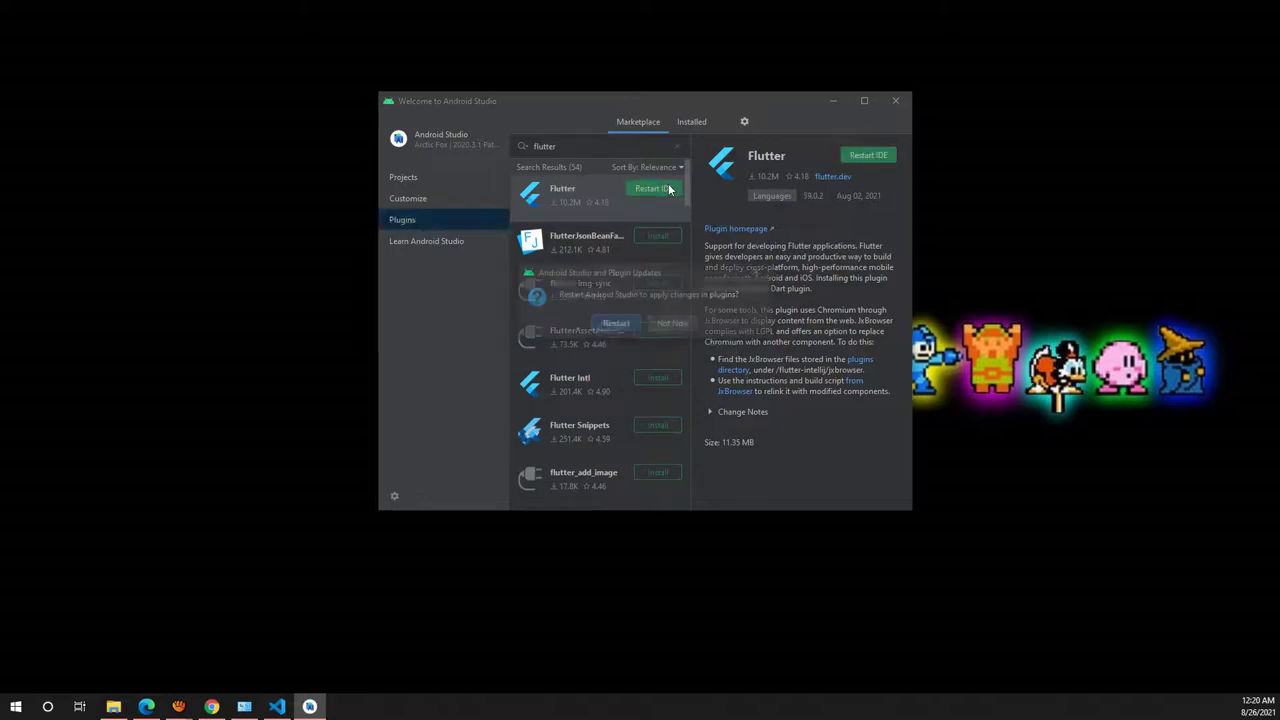
pyautogui.click(620, 323)
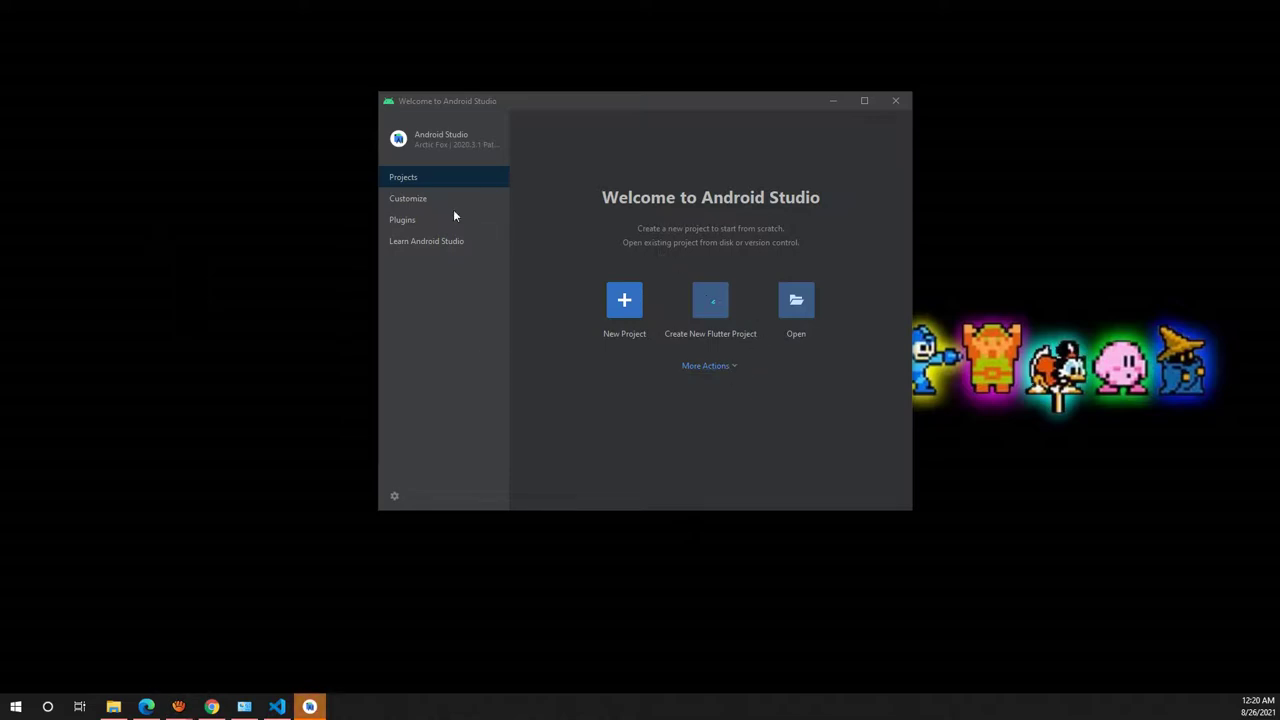
pyautogui.click(418, 199)
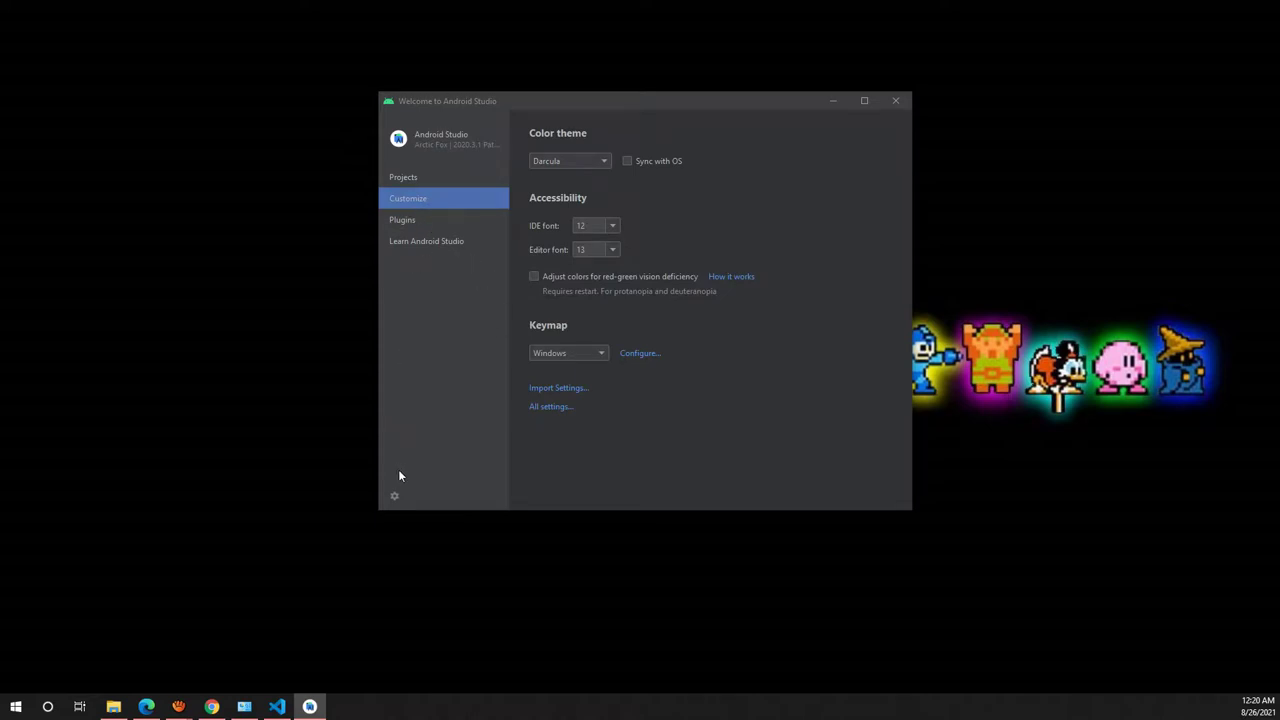
pyautogui.click(394, 498)
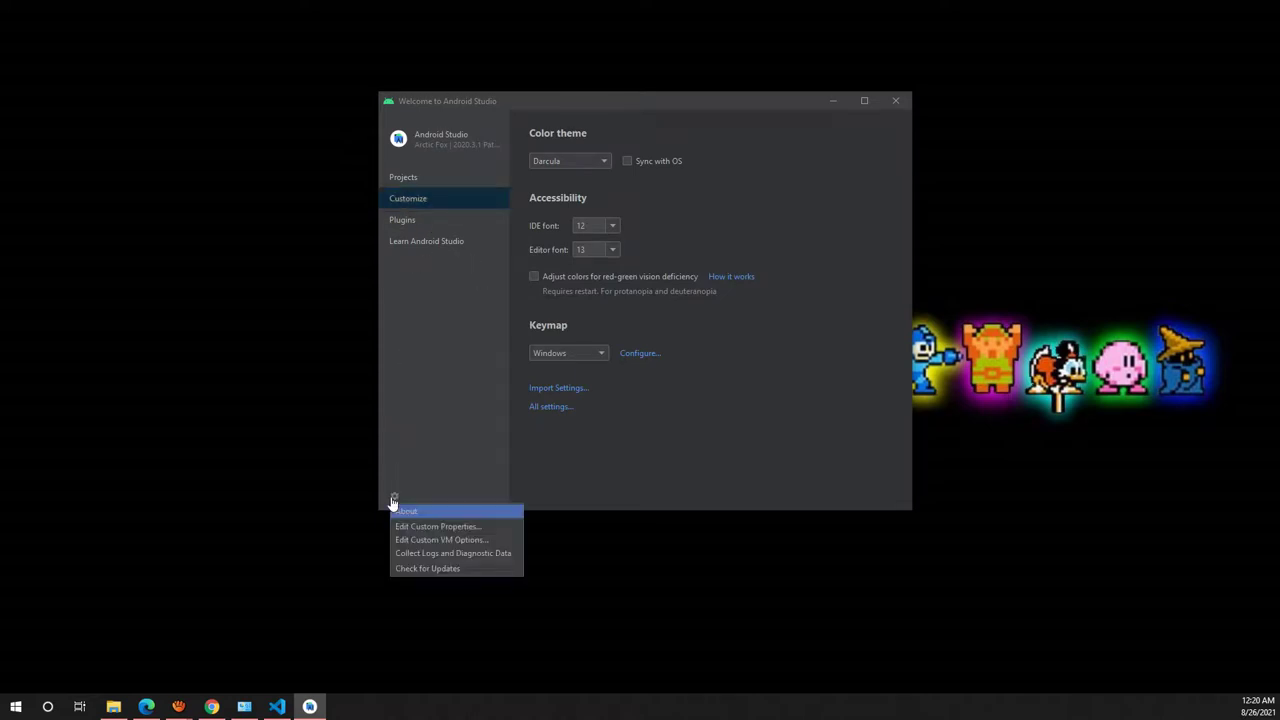
pyautogui.click(494, 527)
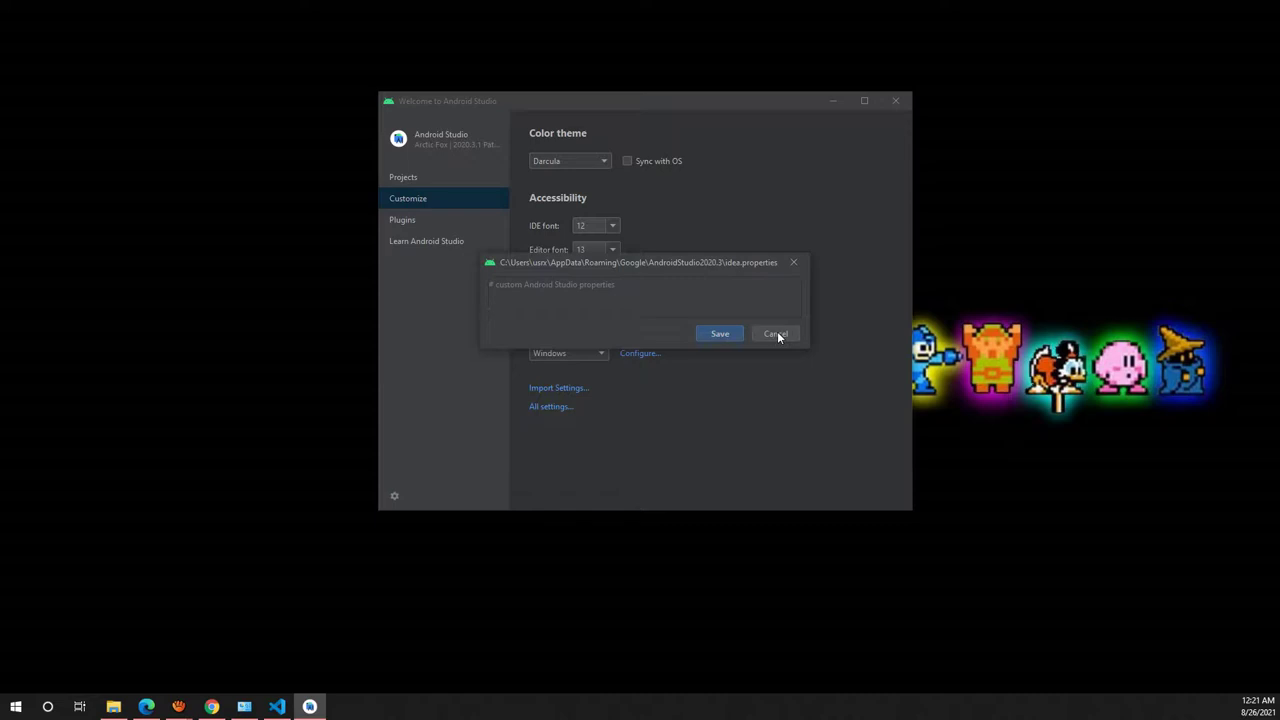
pyautogui.click(776, 334)
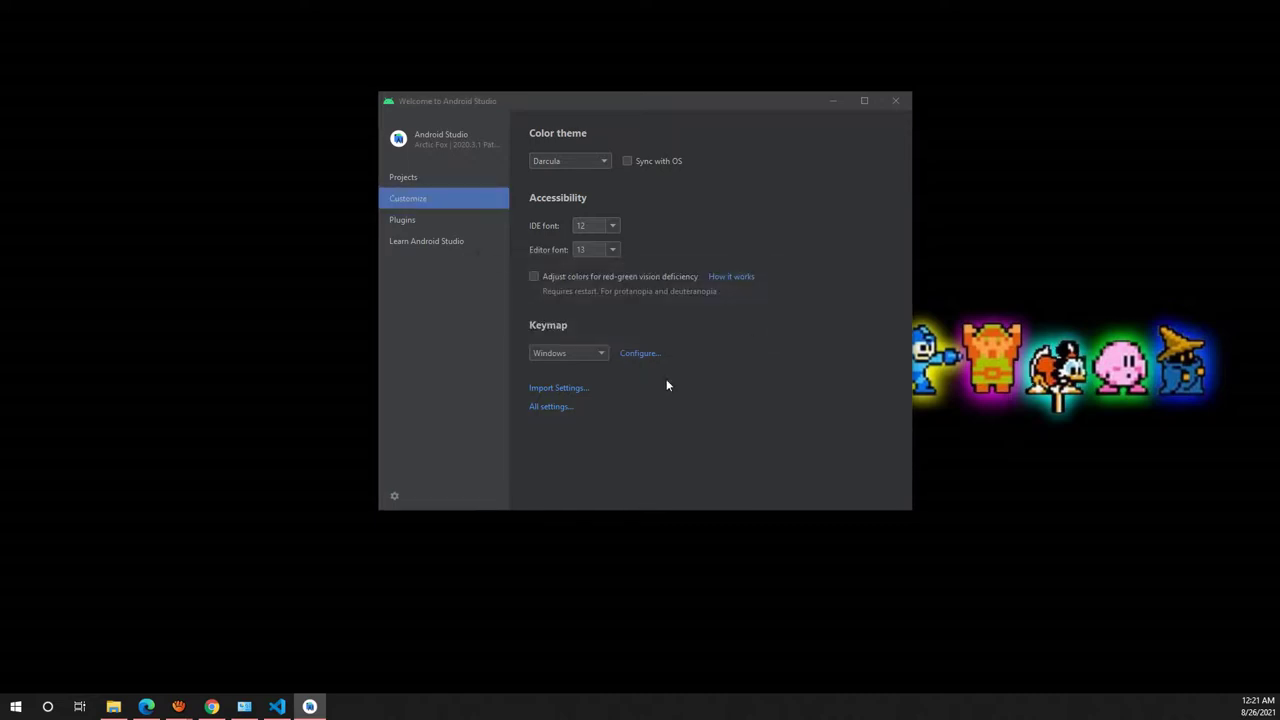
pyautogui.click(408, 177)
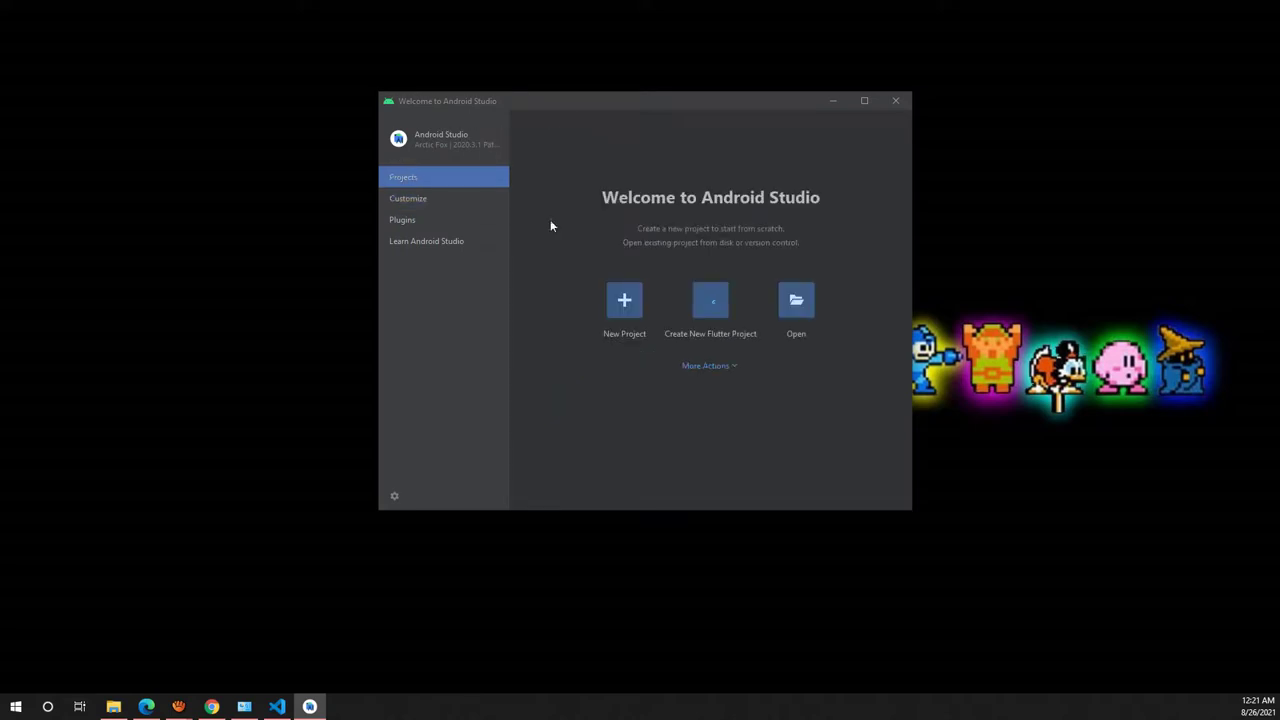
# Step: Start a new Flutter App project and set its Flutter SDK path to C:\Flutter
pyautogui.click(727, 305)
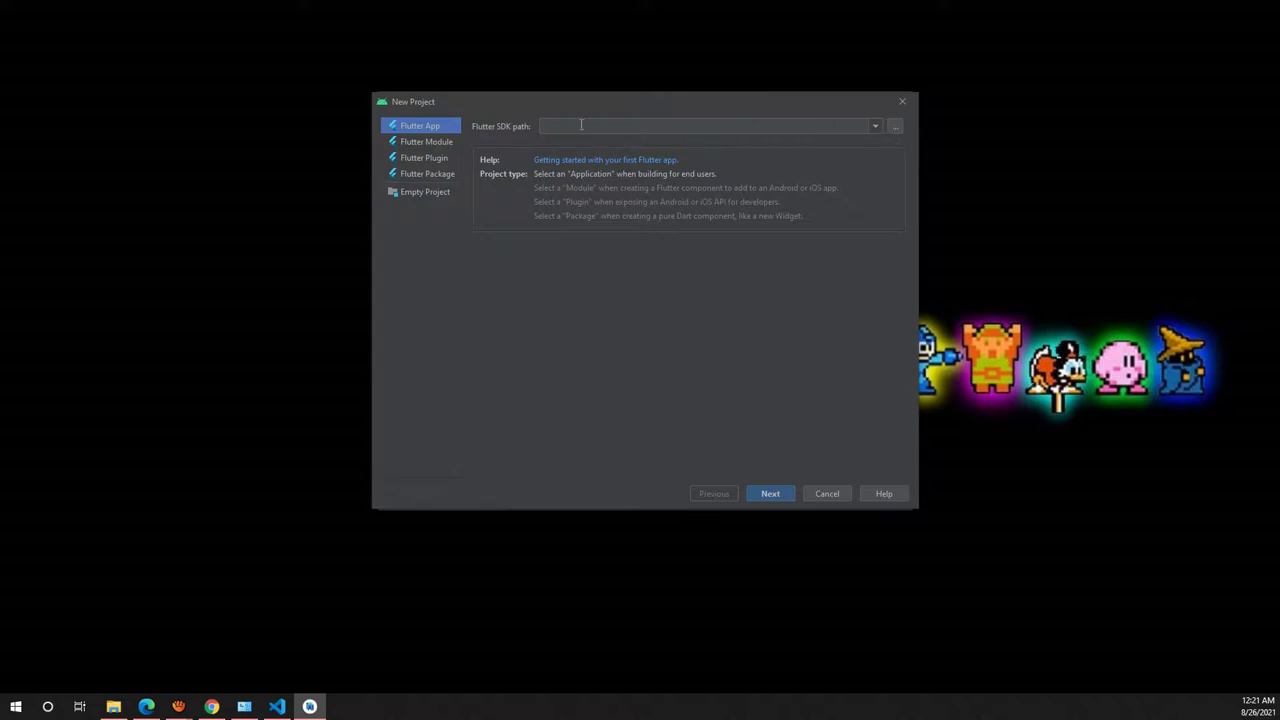
pyautogui.click(877, 128)
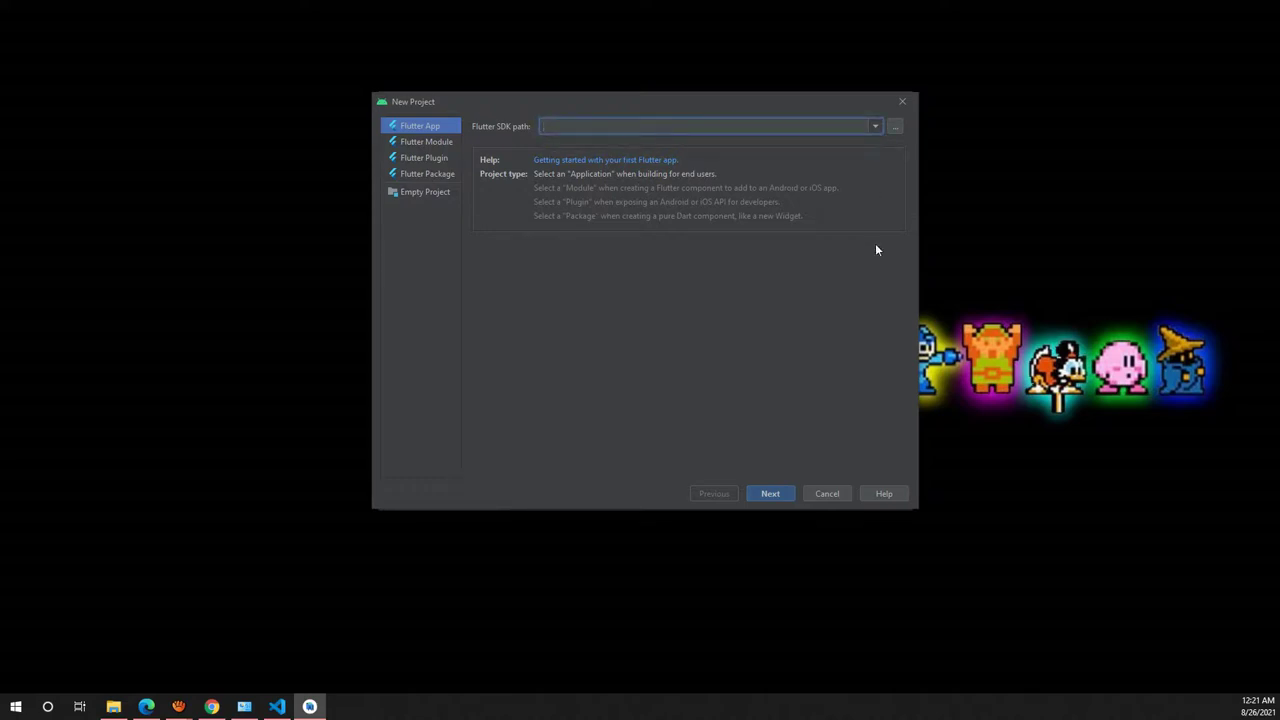
pyautogui.click(895, 128)
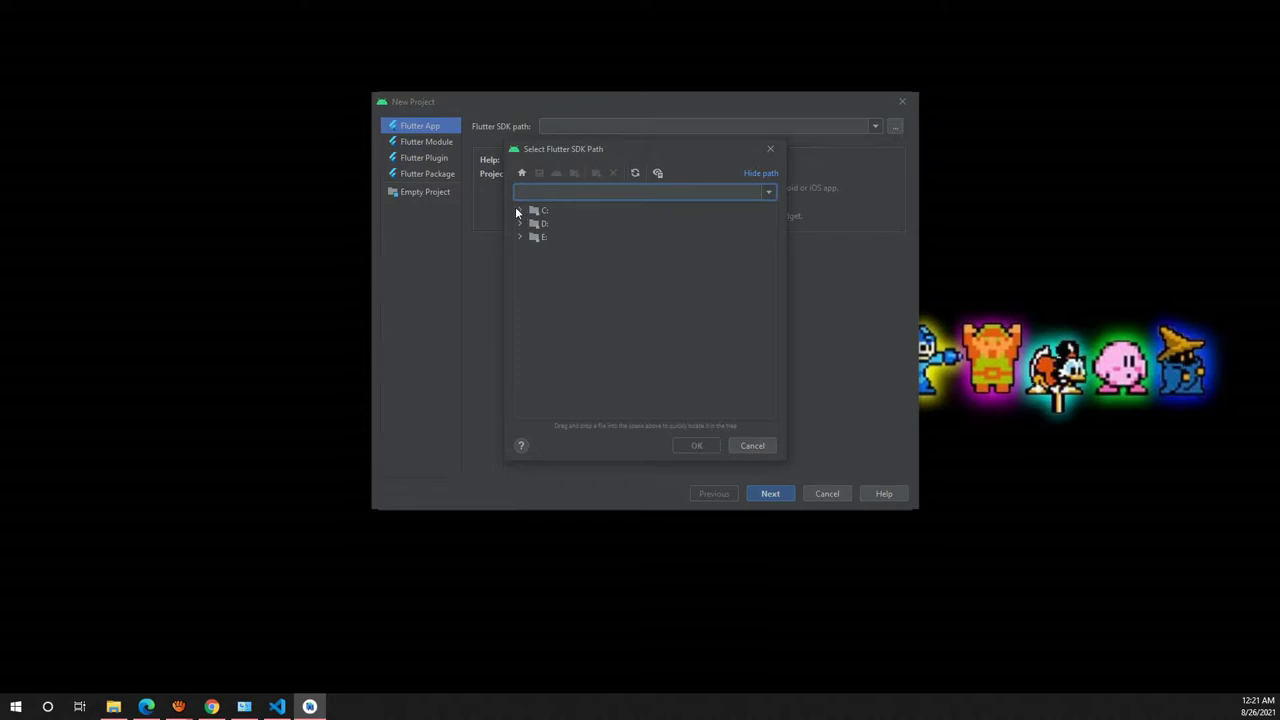
pyautogui.click(520, 211)
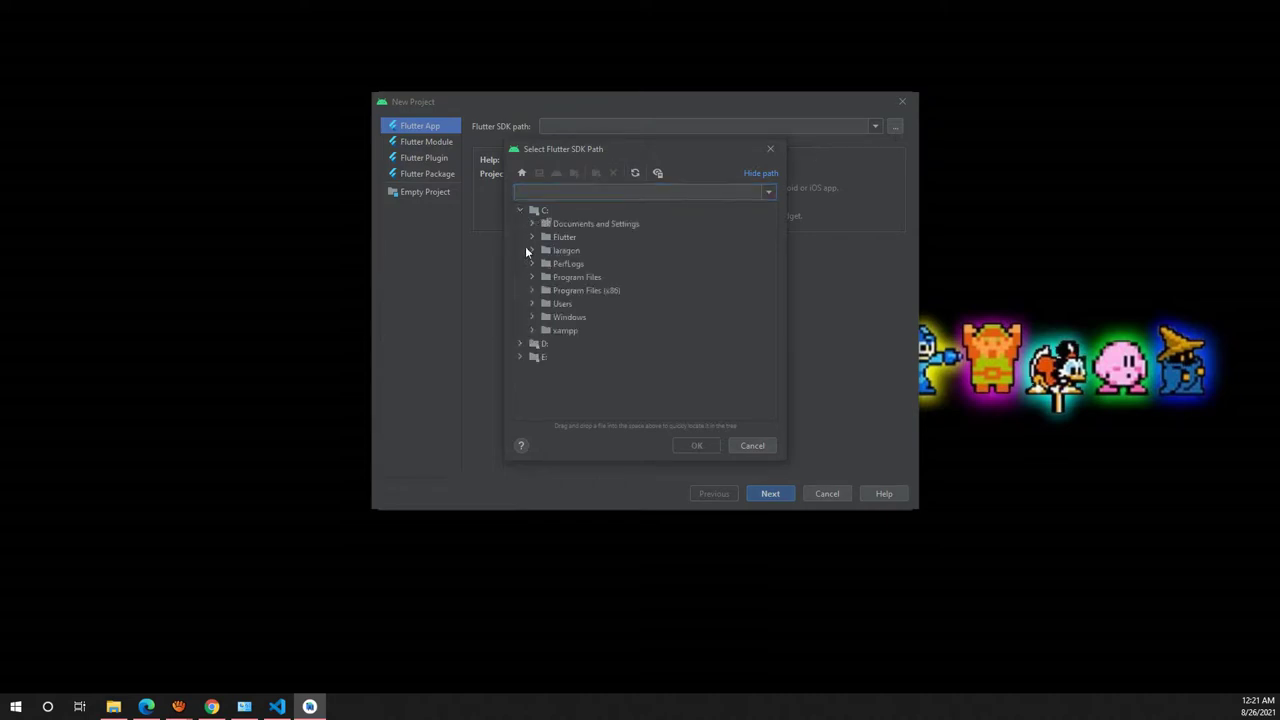
pyautogui.click(533, 236)
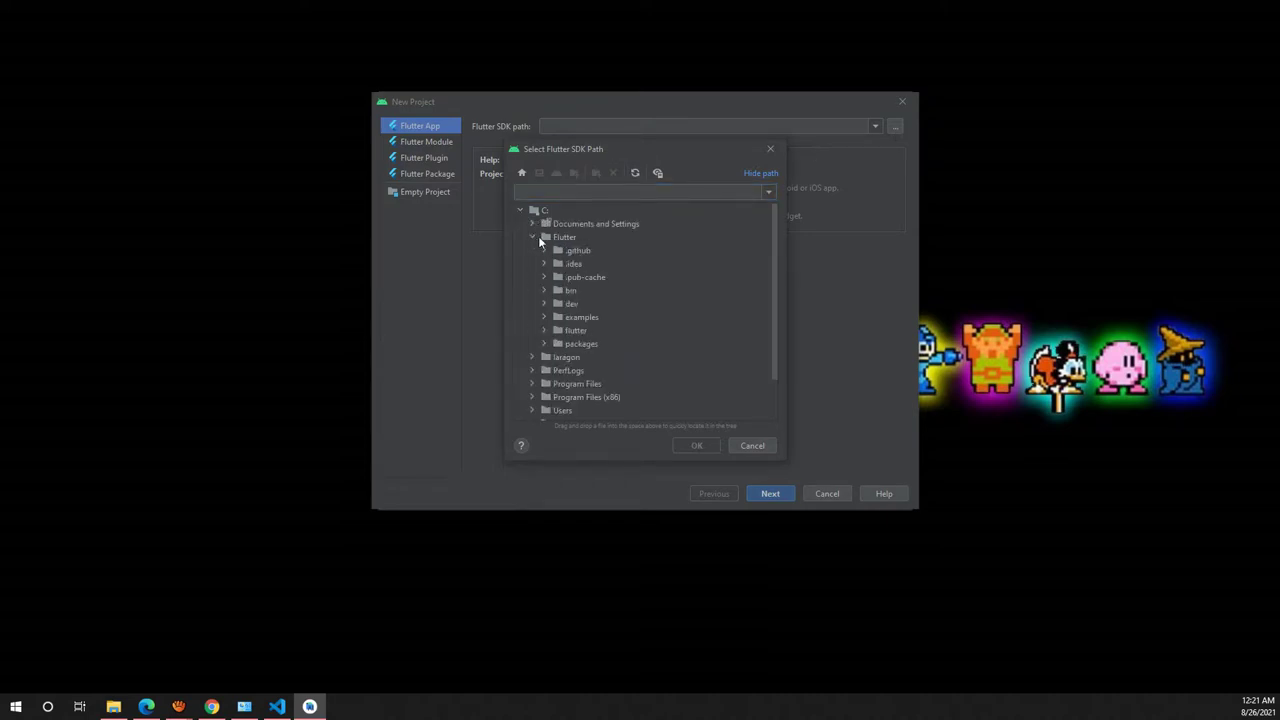
pyautogui.click(561, 243)
pyautogui.click(566, 238)
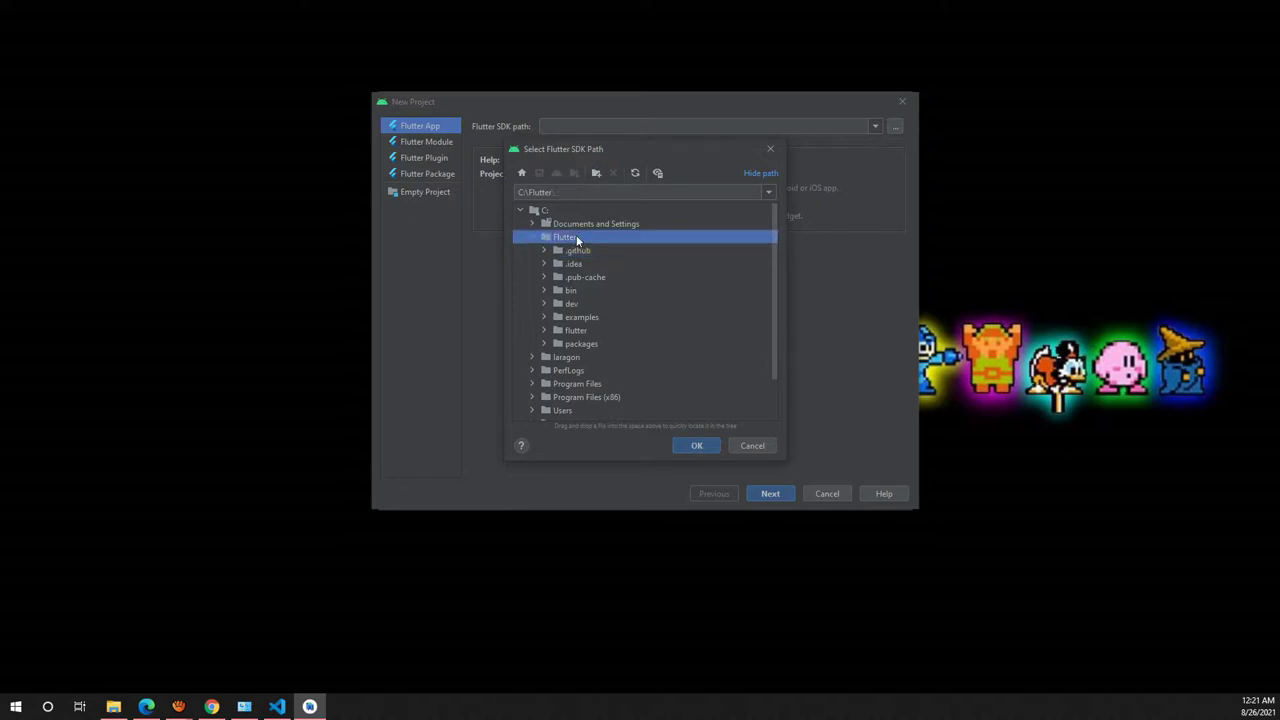
pyautogui.click(702, 447)
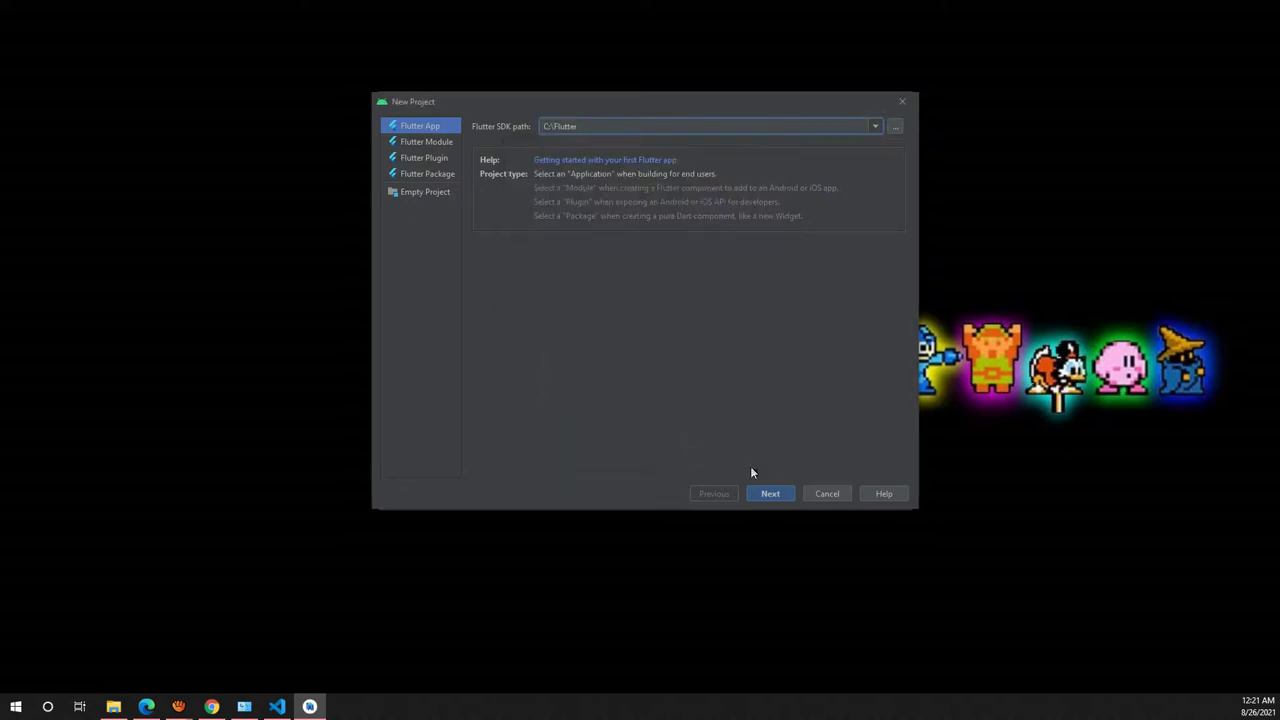
pyautogui.click(787, 495)
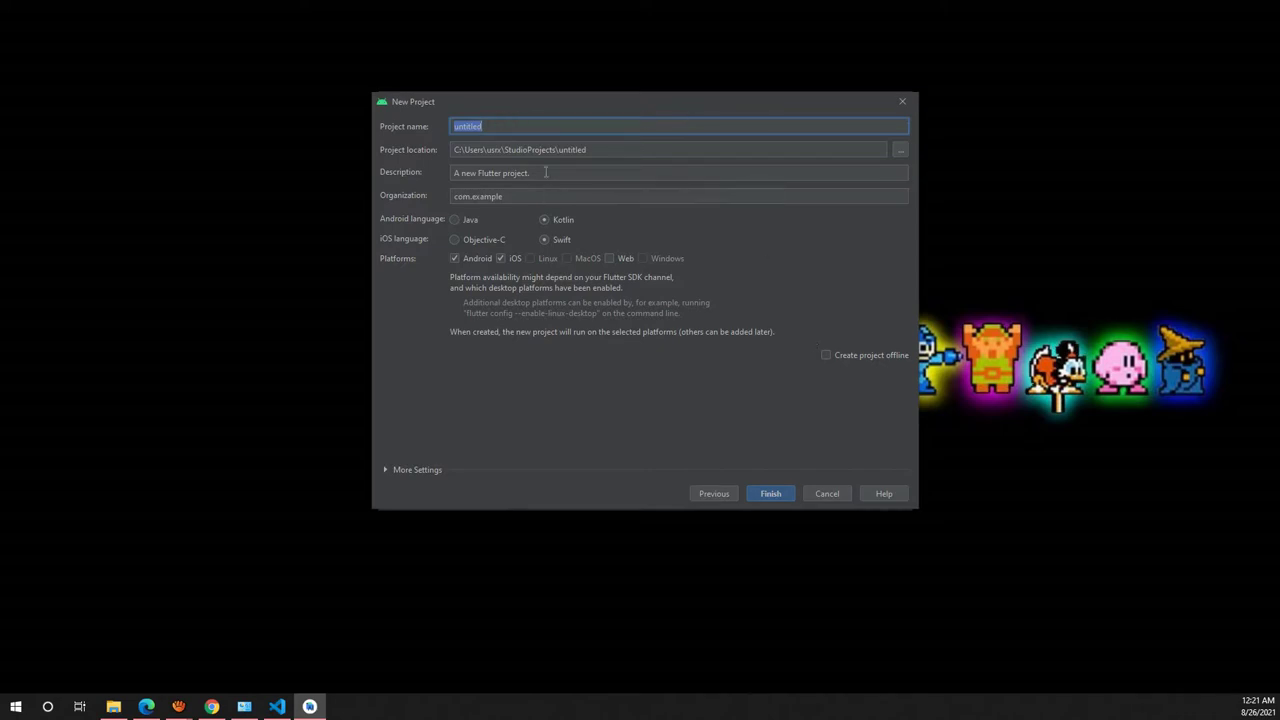
# Step: Name the Flutter project app, keep Android and iOS as its platforms, and create it
pyautogui.write('app')
pyautogui.click(610, 258)
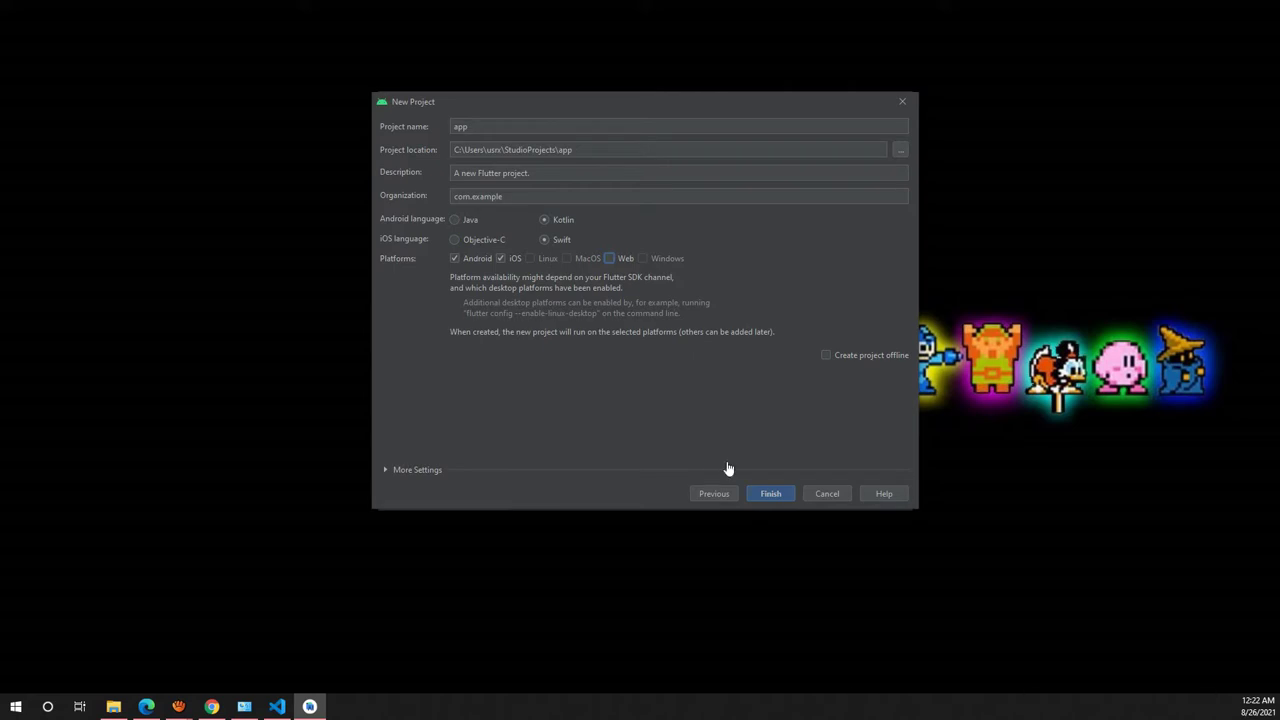
pyautogui.click(771, 494)
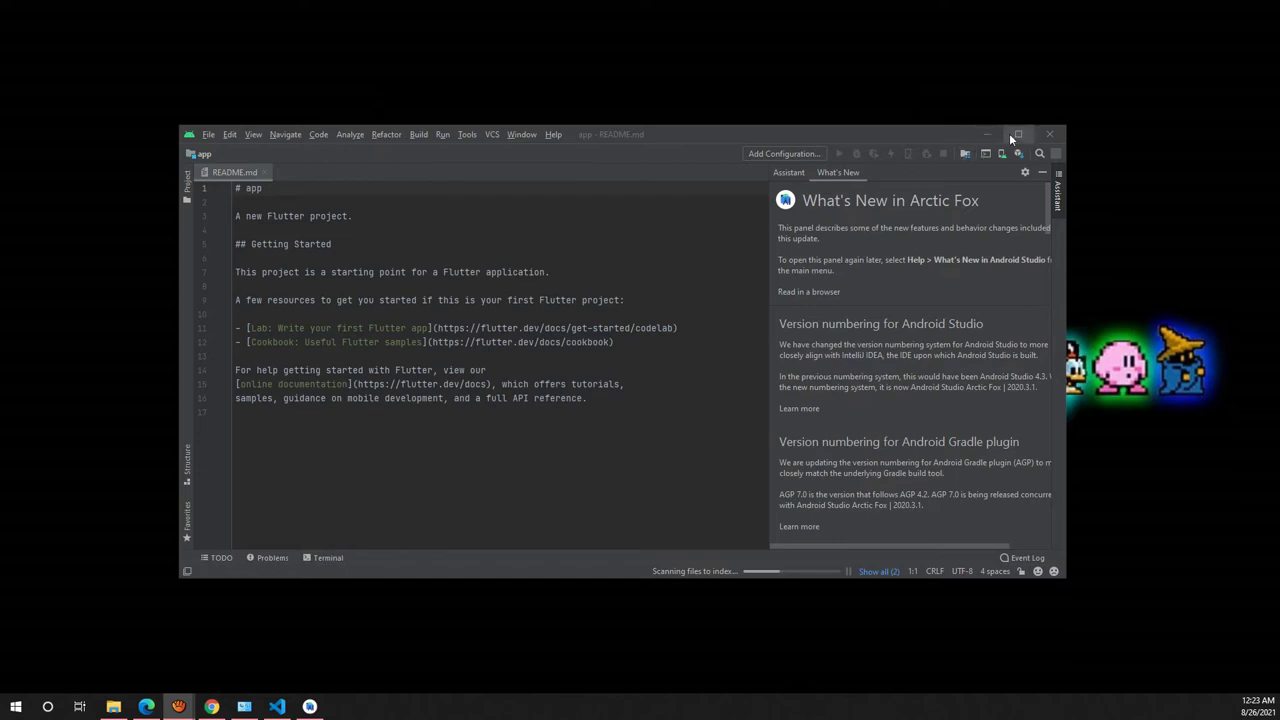
# Step: Maximize the project window and show the project file tree, narrowed and with the app folder expanded
pyautogui.click(1020, 134)
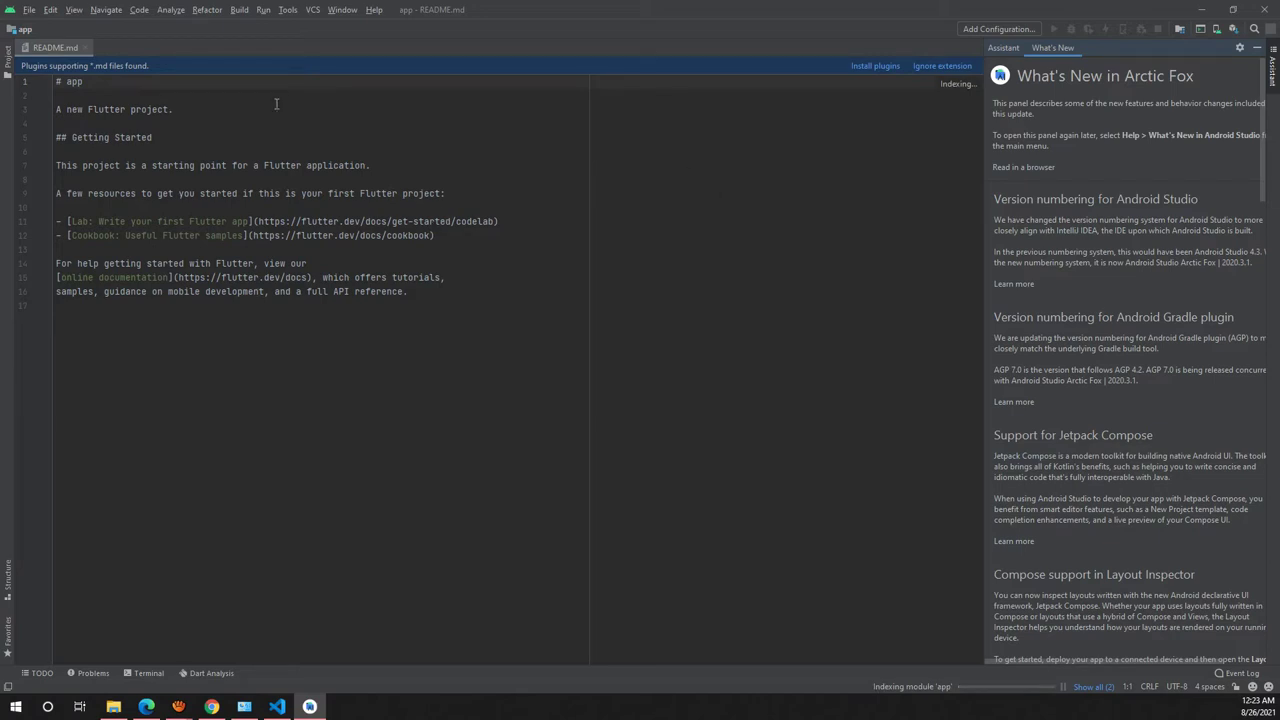
pyautogui.click(9, 60)
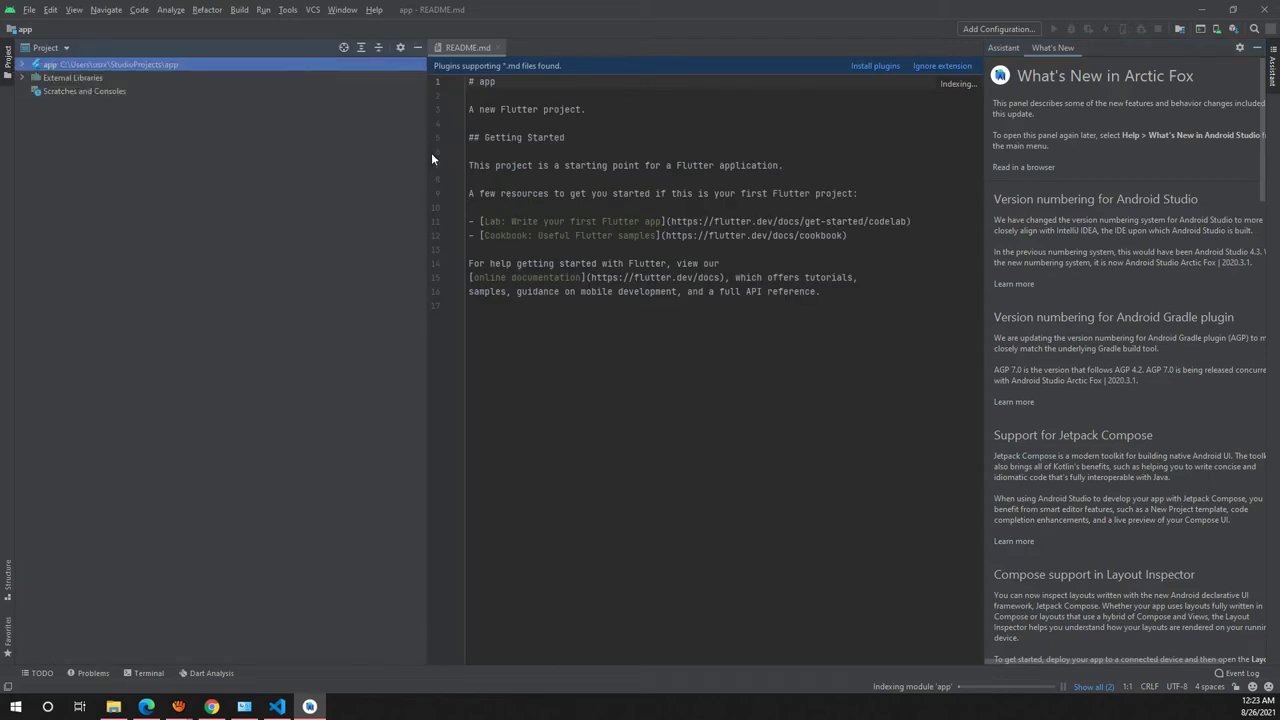
pyautogui.moveTo(427, 150); pyautogui.dragTo(284, 143)
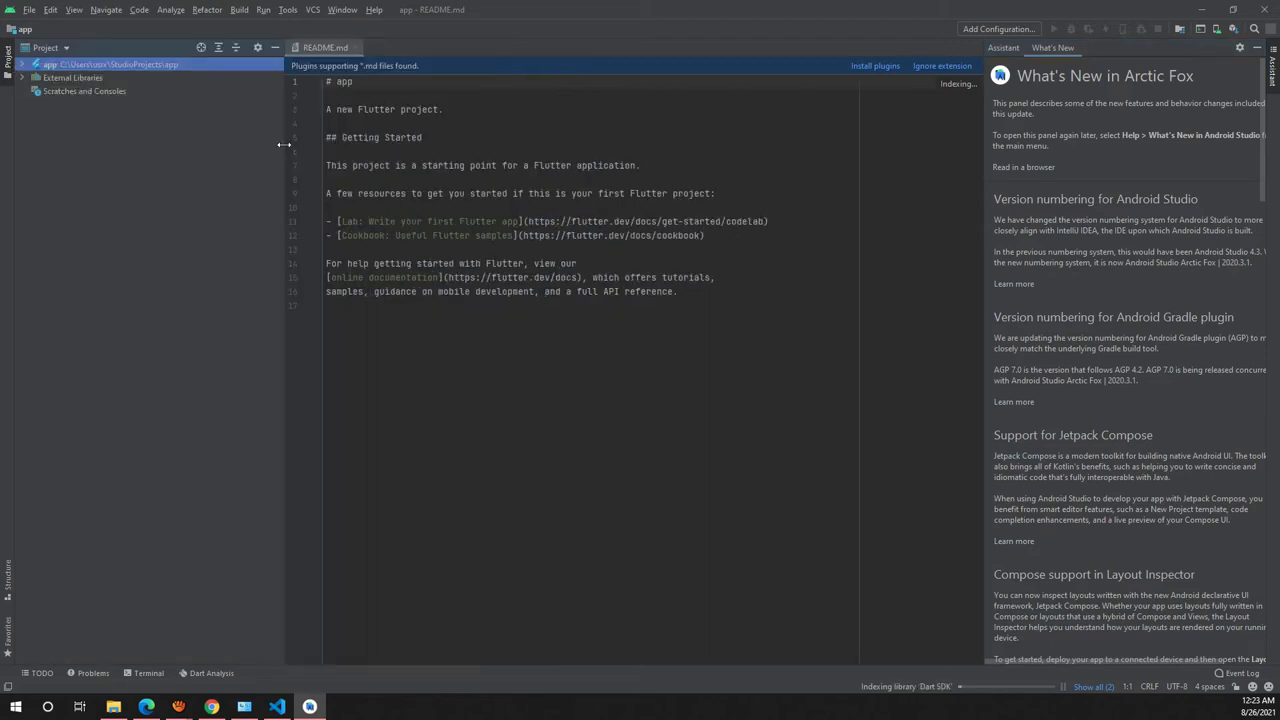
pyautogui.click(24, 65)
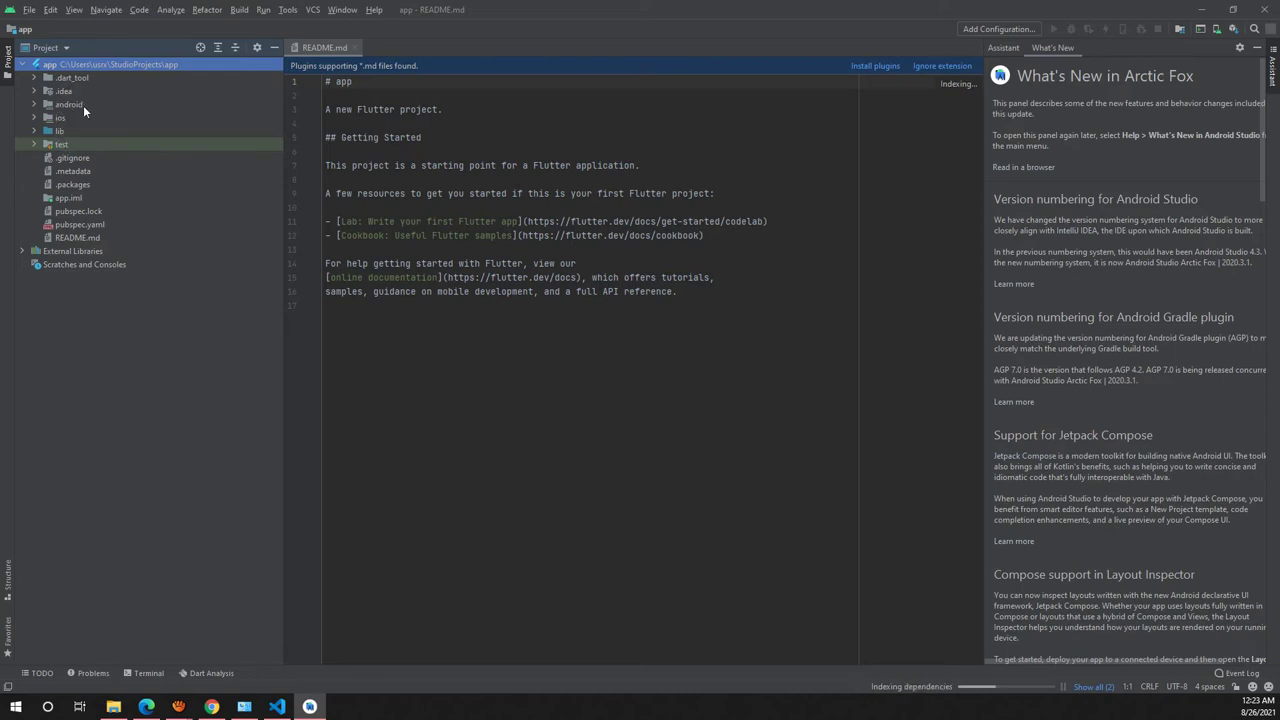
pyautogui.click(518, 375)
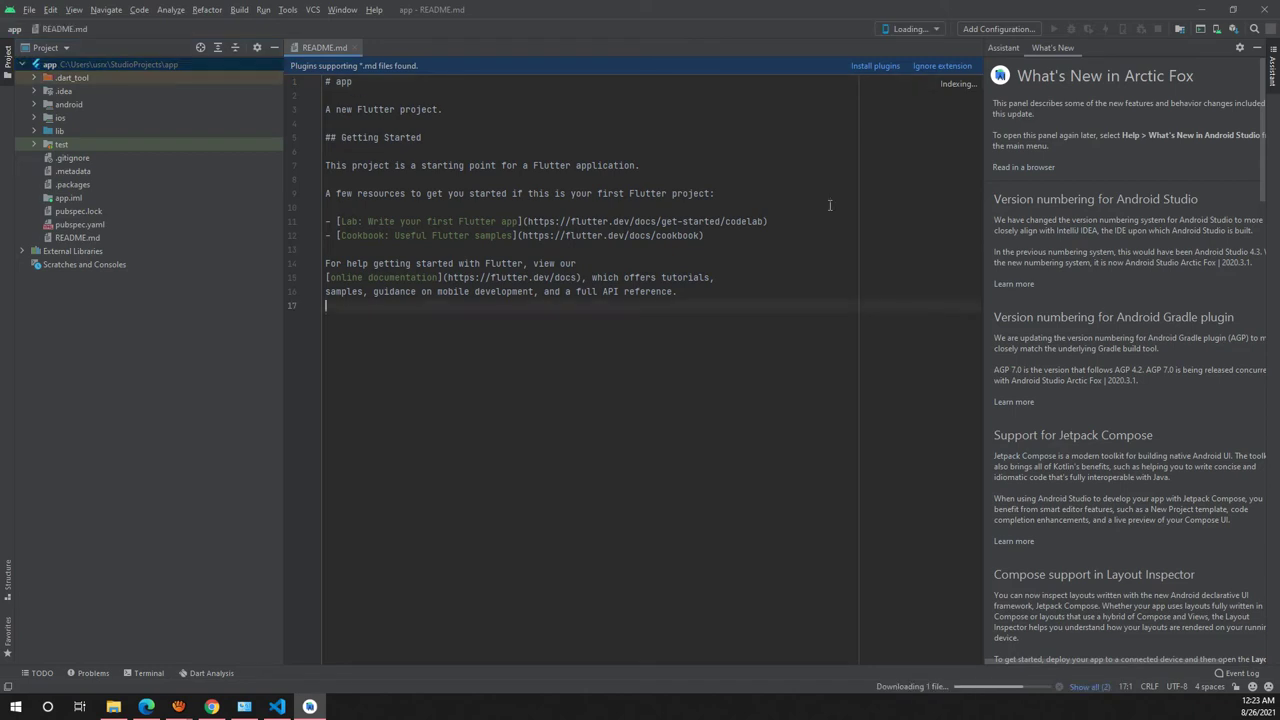